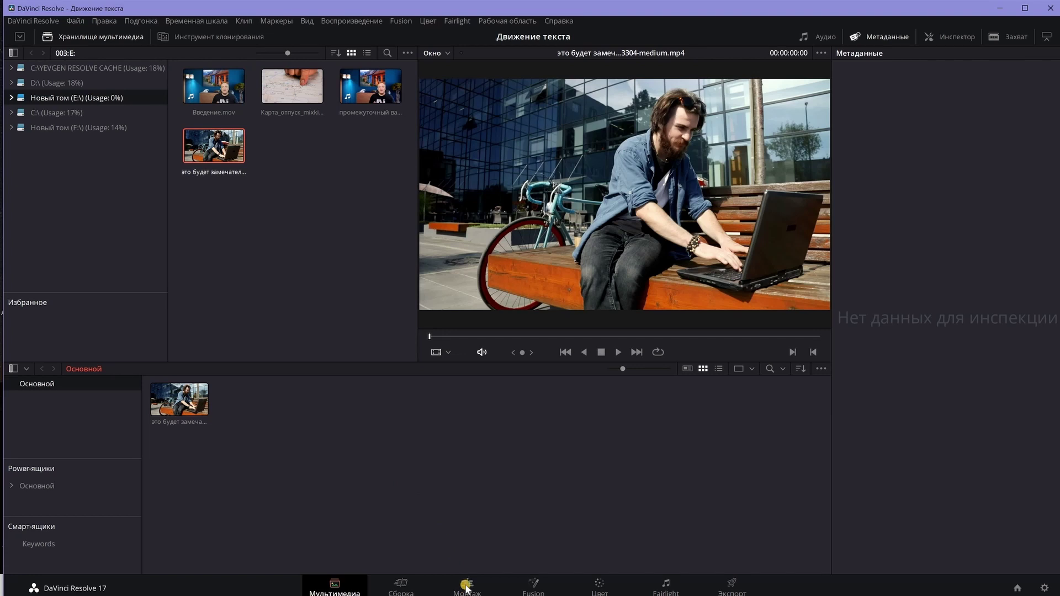
Step: Place the man-with-laptop video on a new timeline in the edit workspace and convert it to a Fusion clip
left_click(467, 589)
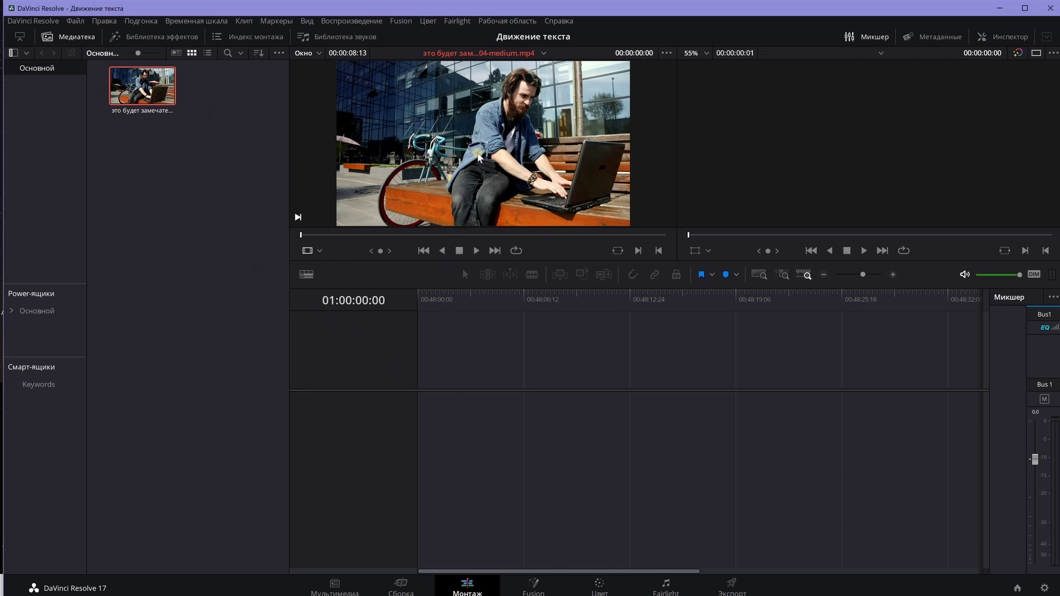
left_click_drag(478, 152, 811, 139)
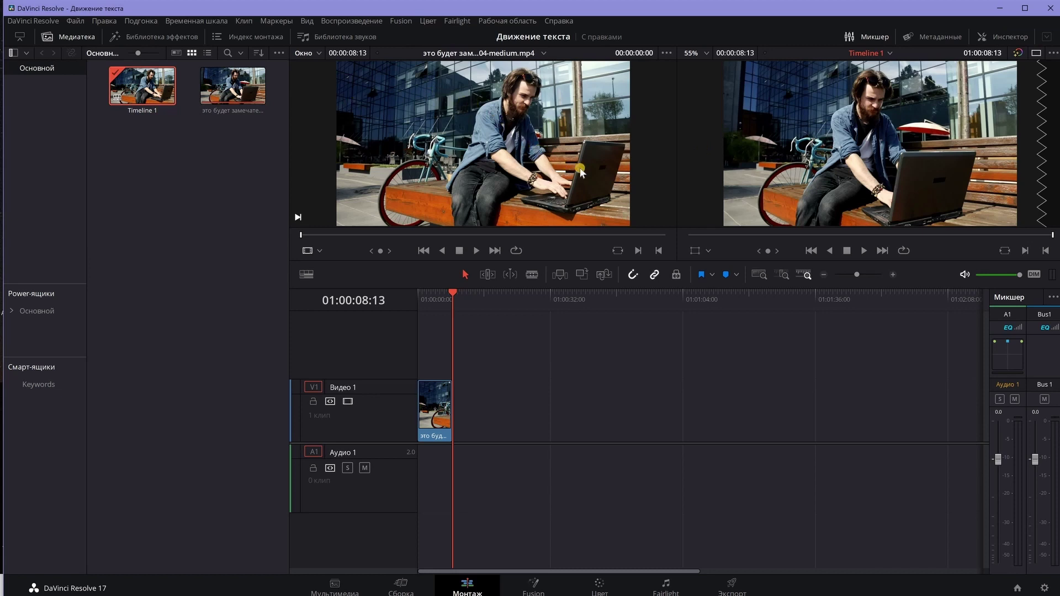
left_click(443, 415)
right_click(442, 411)
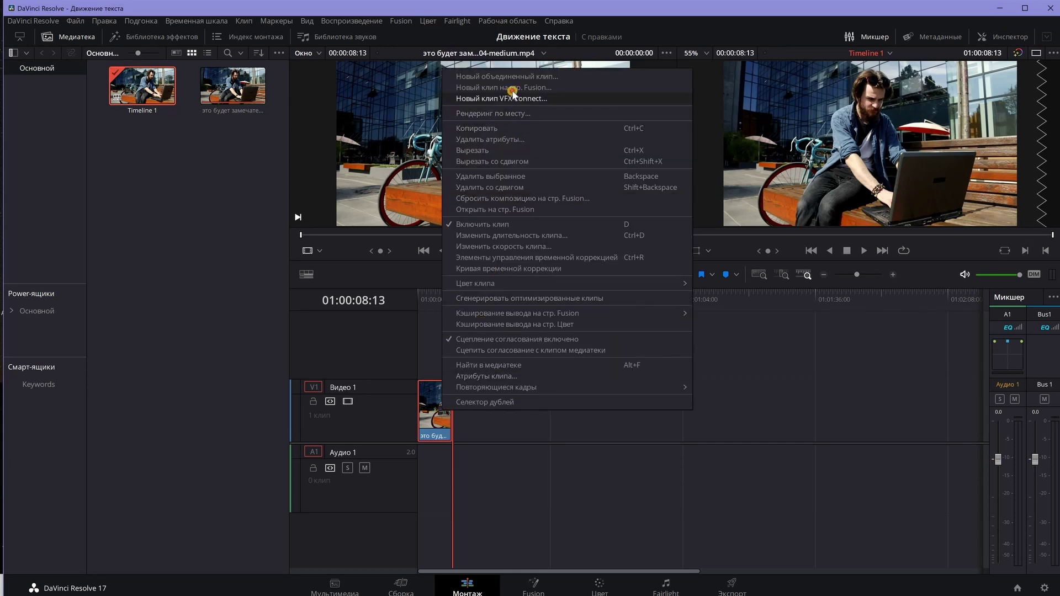
left_click(513, 89)
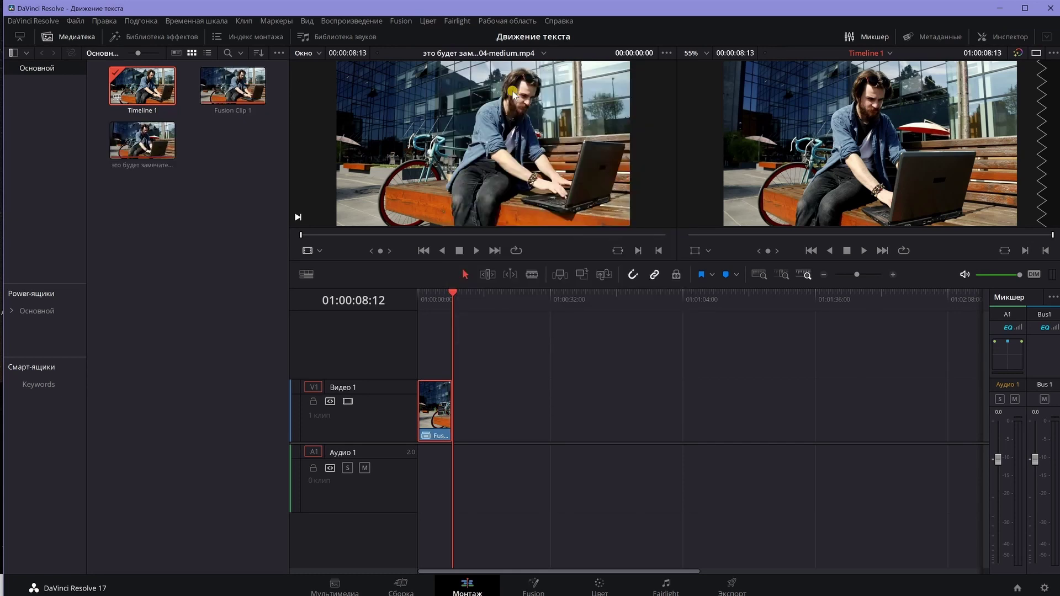
Step: Open the Fusion clip at 01:00:04:12 in the Fusion workspace, with the spline editor hidden and the node area enlarged
left_click(436, 294)
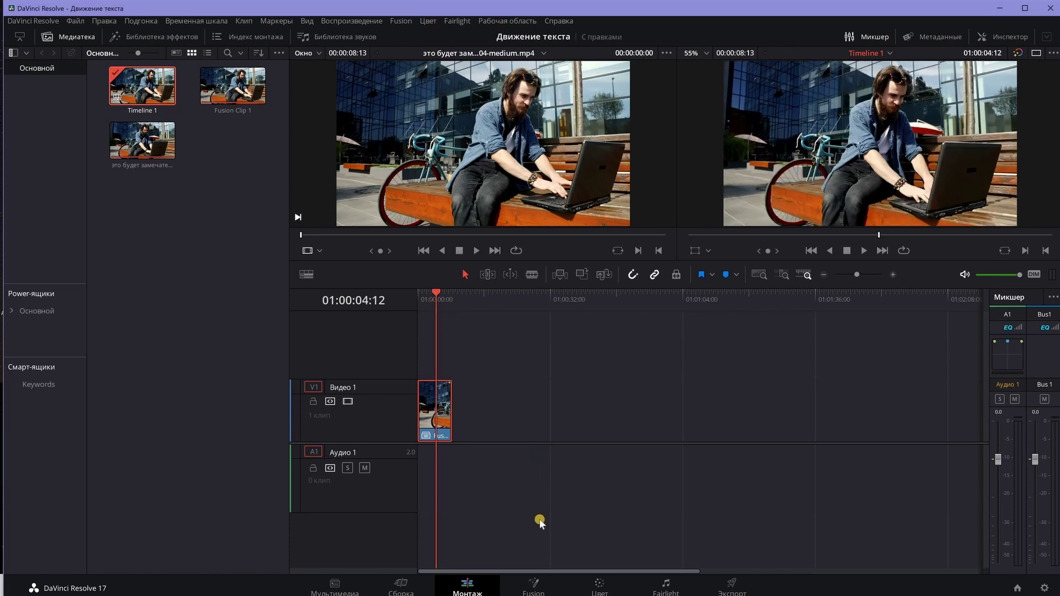
left_click(534, 587)
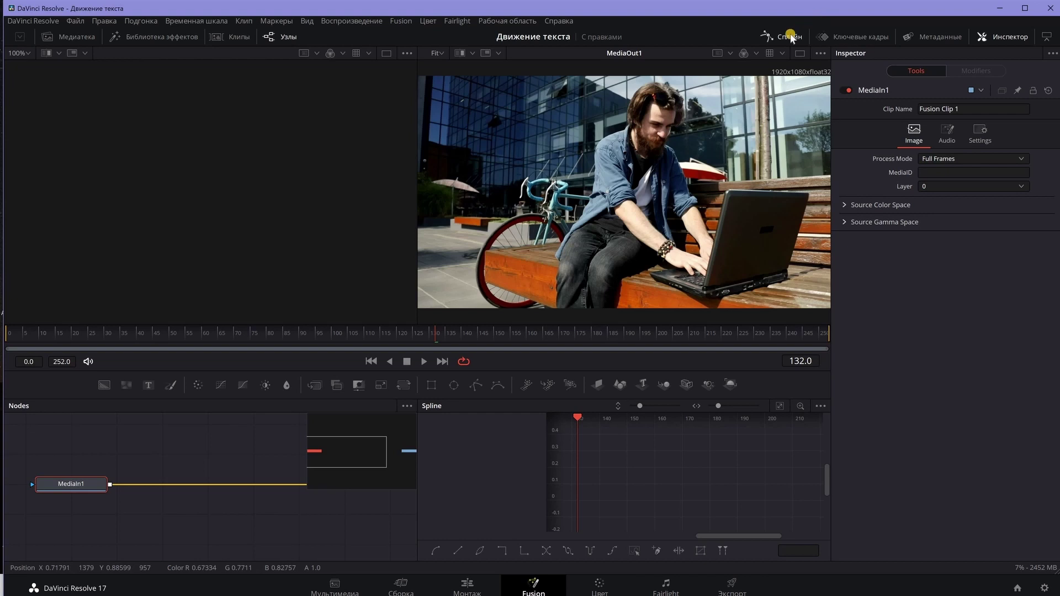
left_click(789, 37)
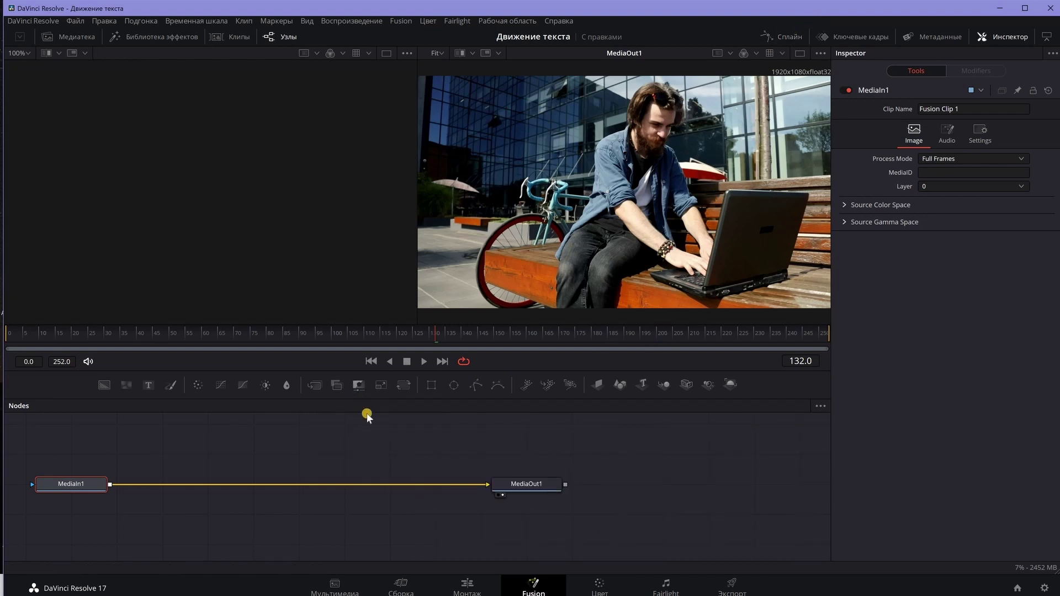
left_click_drag(369, 397, 379, 299)
Step: Reposition the MediaIn1 and MediaOut1 nodes far apart in the node graph and display MediaIn1 in the empty viewer
left_click_drag(525, 386, 672, 450)
left_click_drag(85, 393, 191, 468)
left_click(190, 468)
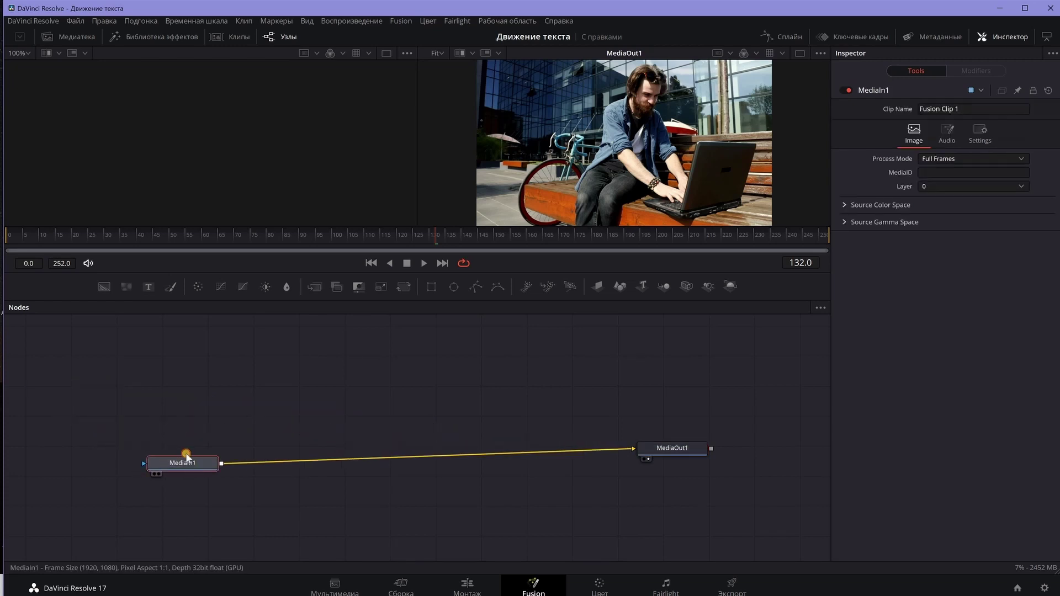
left_click(149, 464)
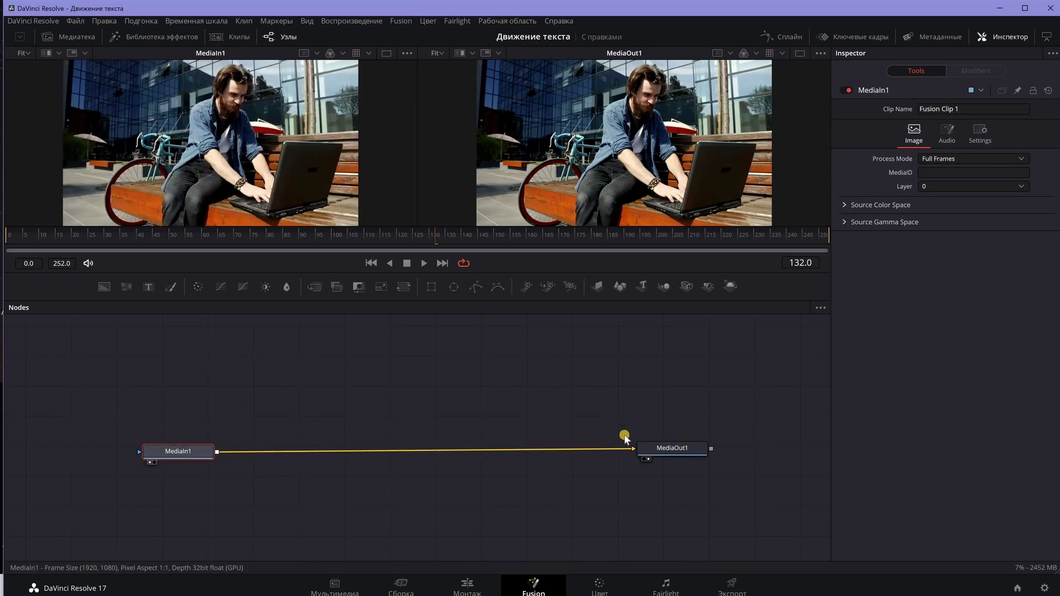
left_click_drag(670, 462, 670, 474)
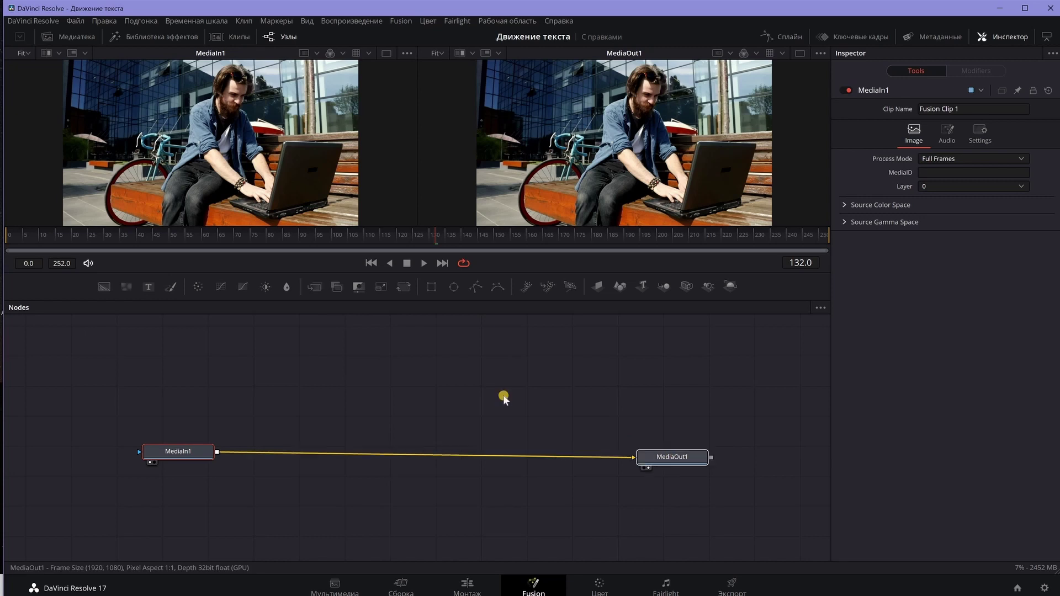
Step: Add a Text node reading "ЗАМЕЧАТЕЛЬНАЯ ЖИЗНЬ" and merge it over the MediaIn1 footage
left_click(234, 380)
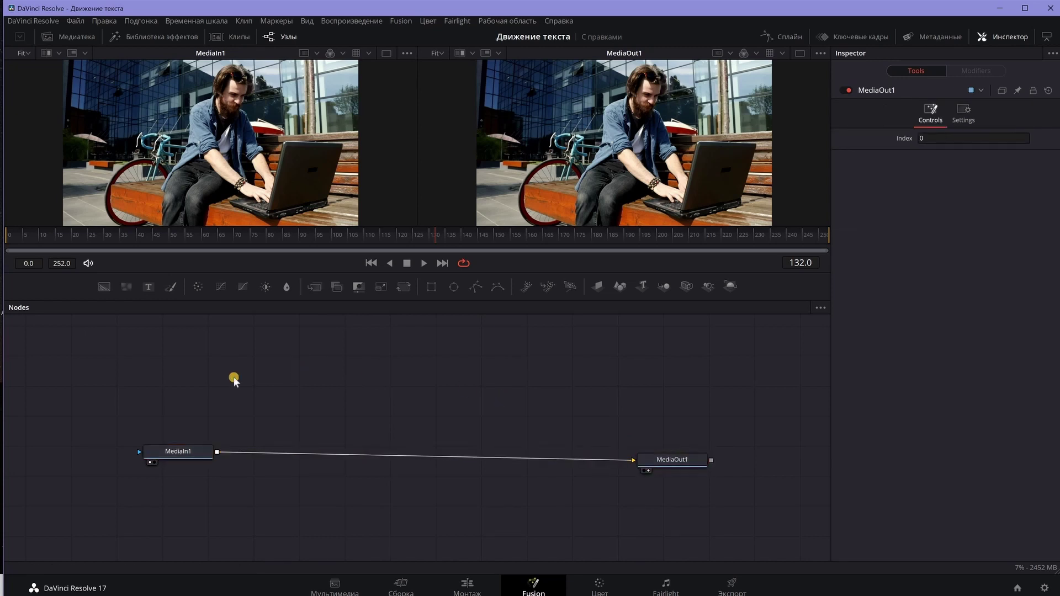
left_click(149, 287)
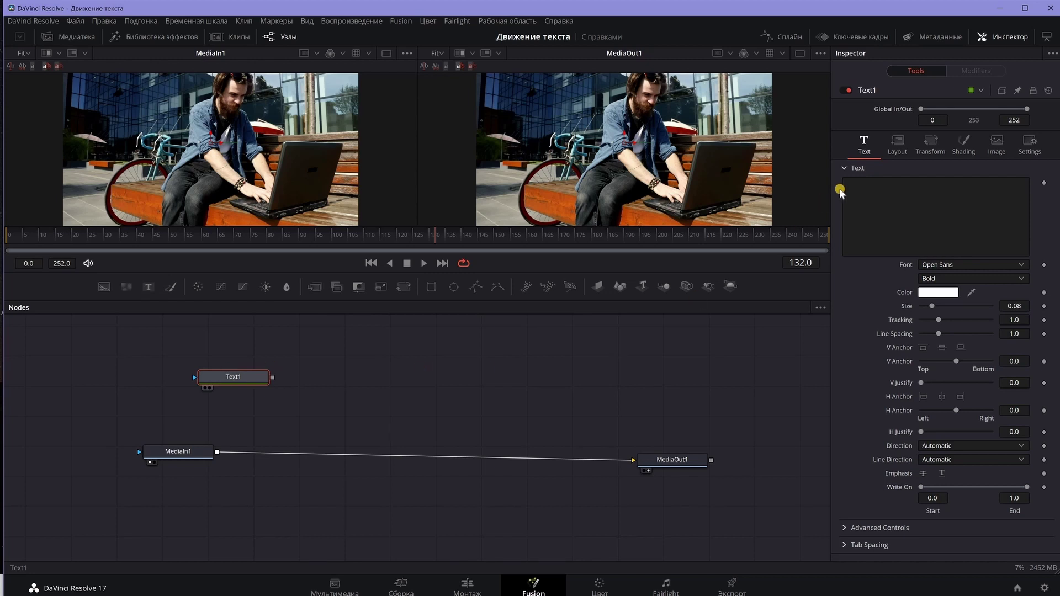
left_click(857, 188)
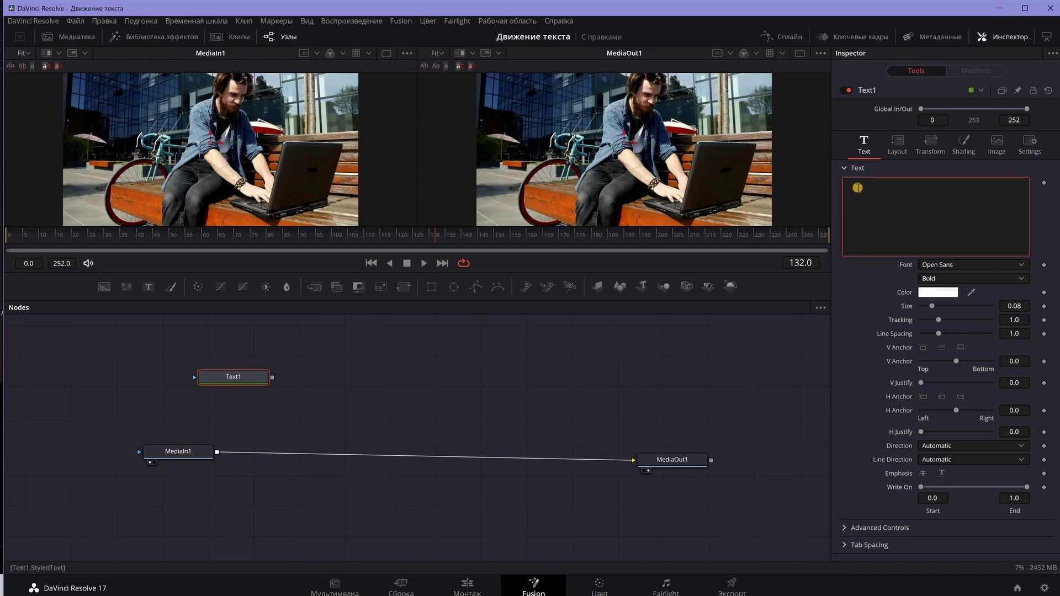
type("ЗАМЕЧАТЕЛЬНАЯ ЖИЗНЬ")
left_click_drag(274, 378, 216, 453)
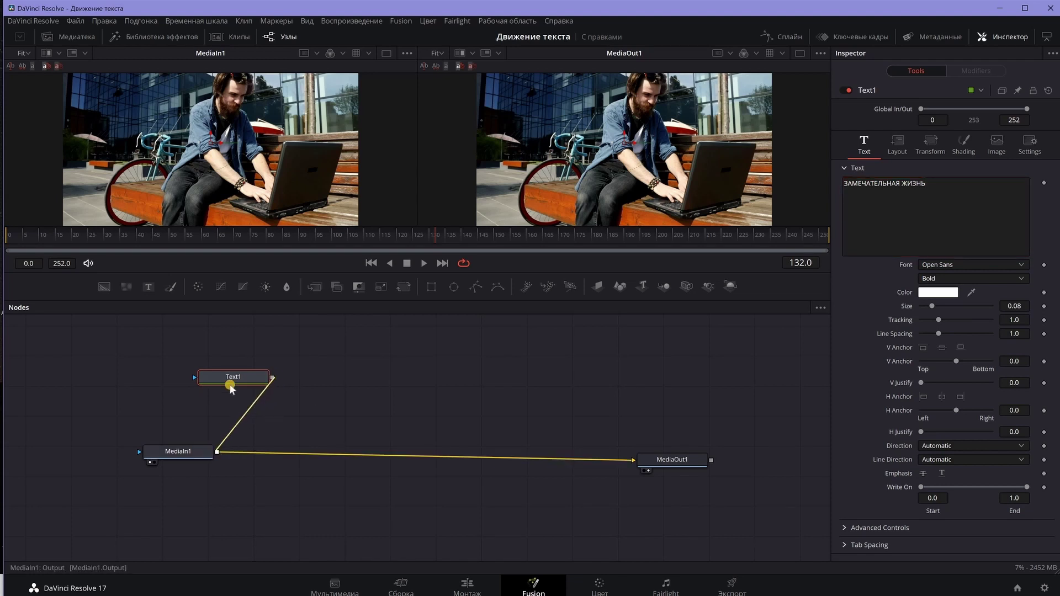
left_click_drag(229, 376, 289, 433)
Step: Change the shading appearance of the Text1 node from solid fill to text outline
left_click(270, 410)
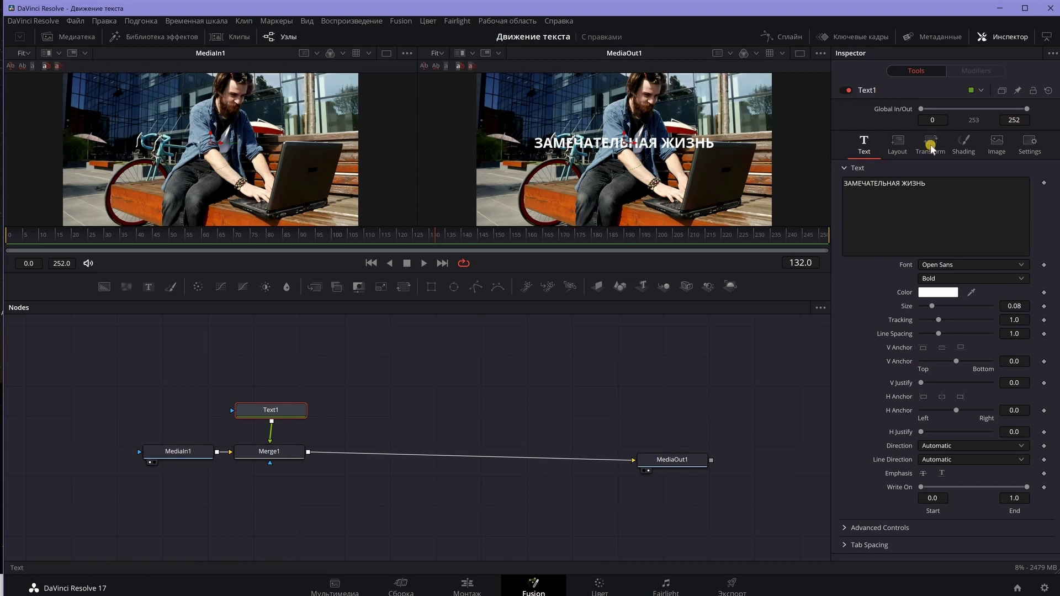
left_click(966, 145)
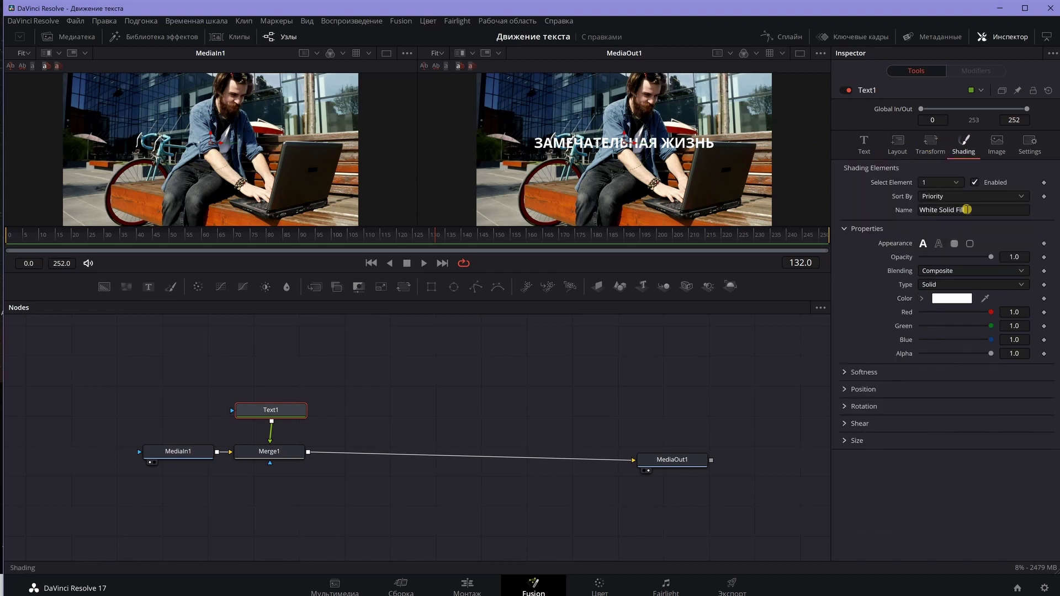
left_click(937, 244)
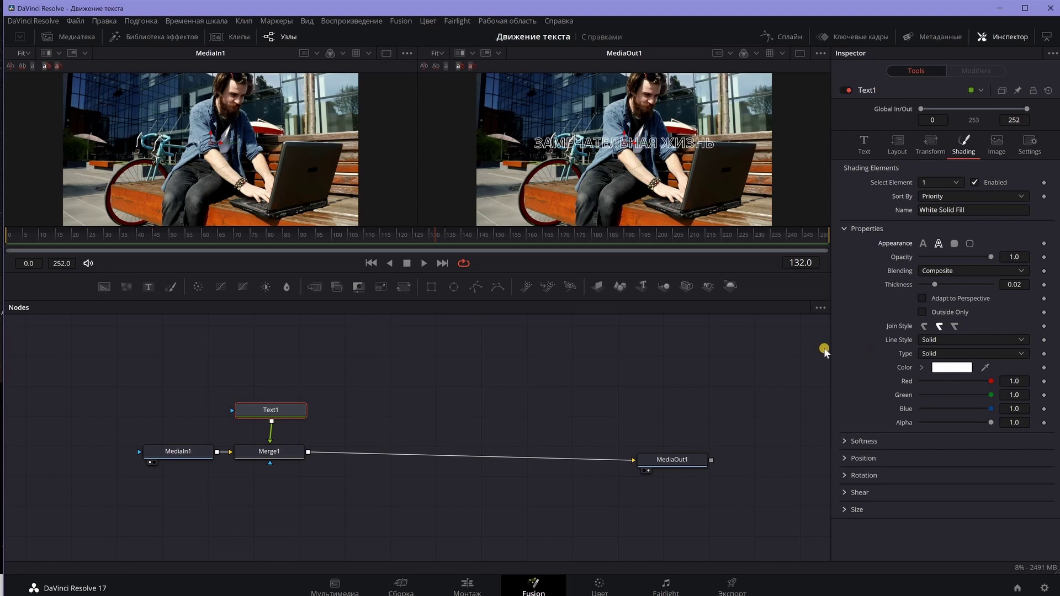
Step: Style the outlined text with size 0.122, tracking 1.039 and outline thickness 0.0299
left_click(864, 145)
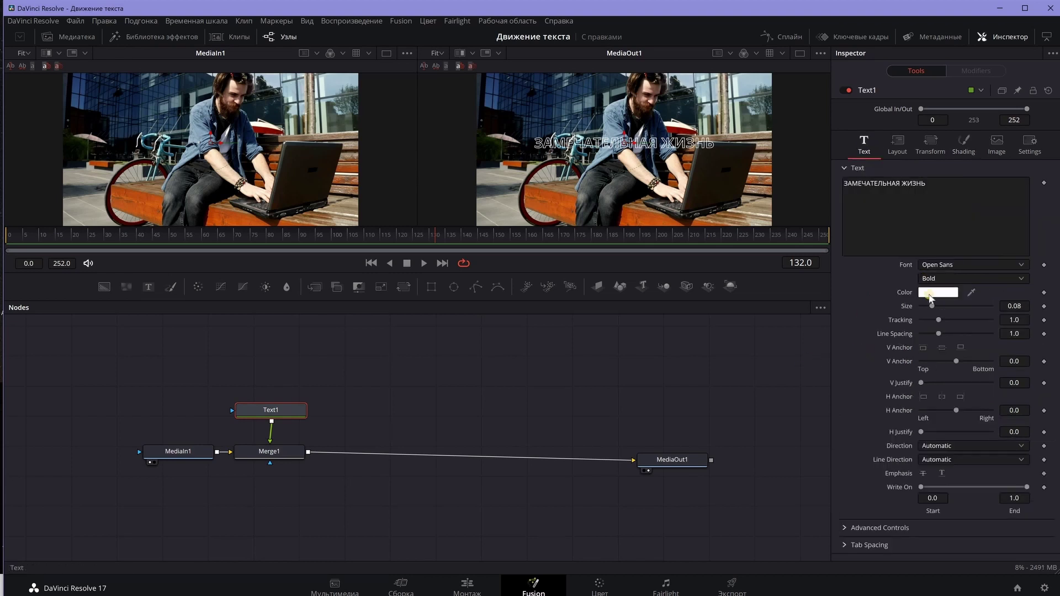
left_click_drag(936, 307, 937, 311)
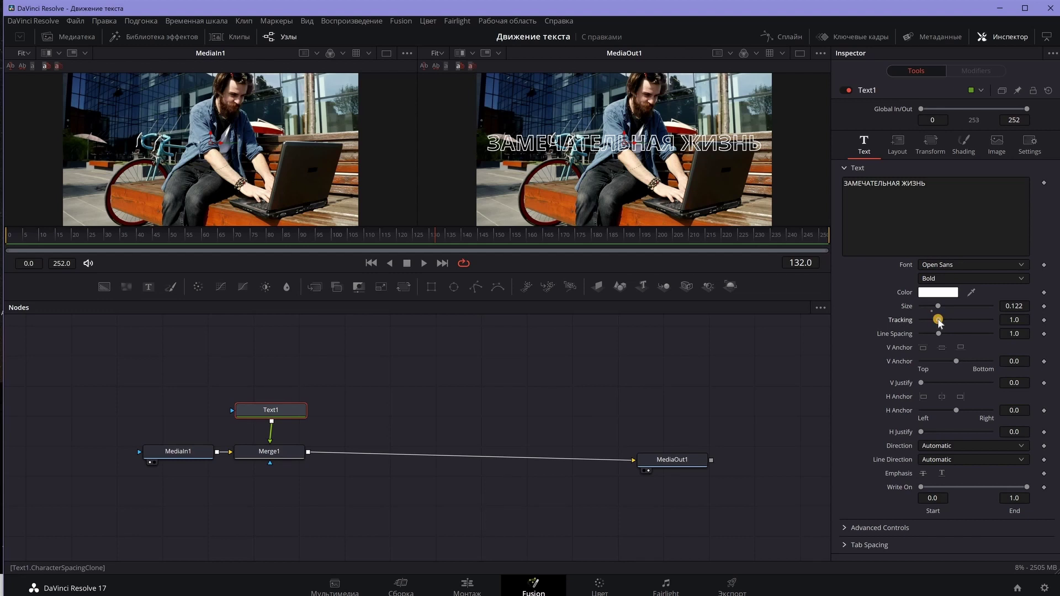
left_click_drag(939, 322, 941, 321)
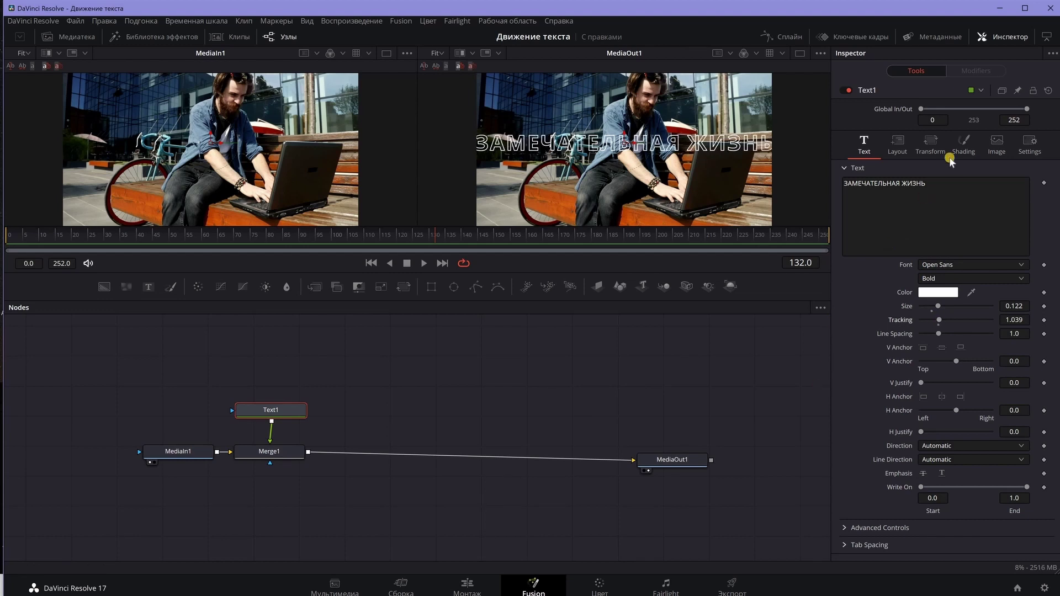
left_click(963, 144)
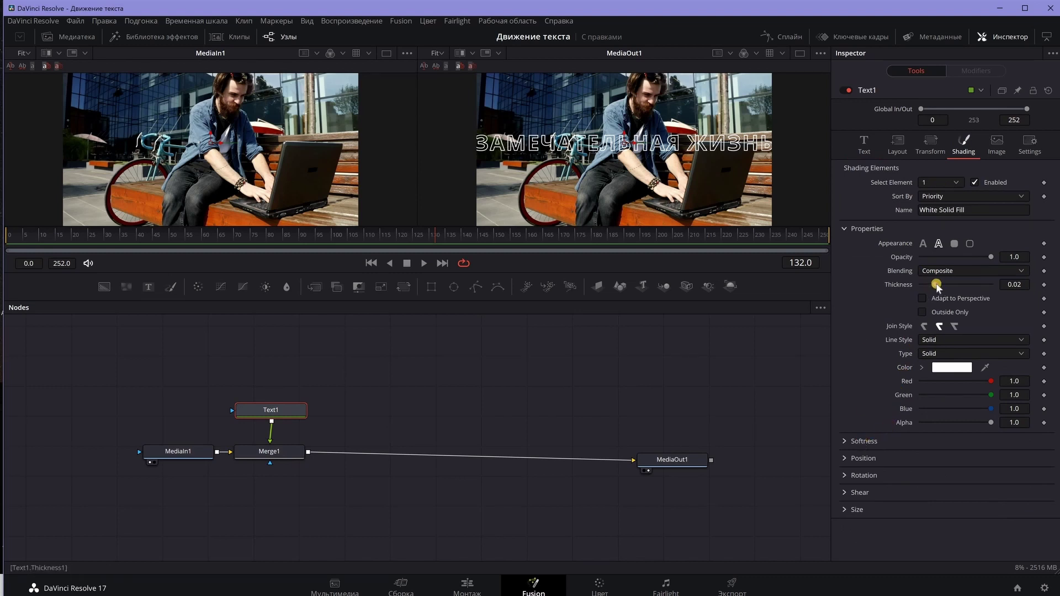
left_click_drag(937, 284, 942, 285)
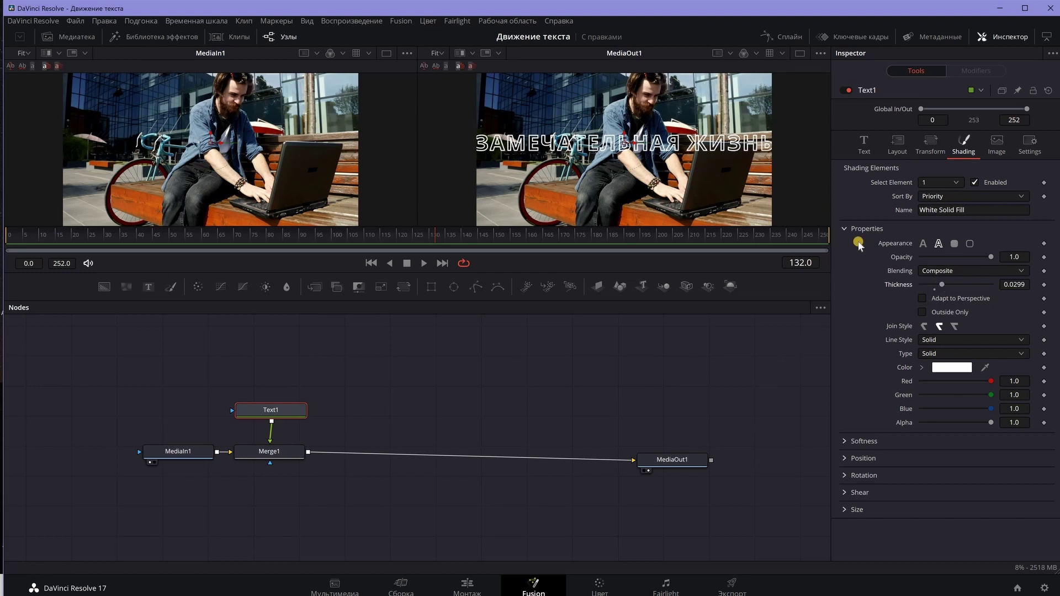
Step: Set the layout type of the Text1 node to Path
left_click(895, 142)
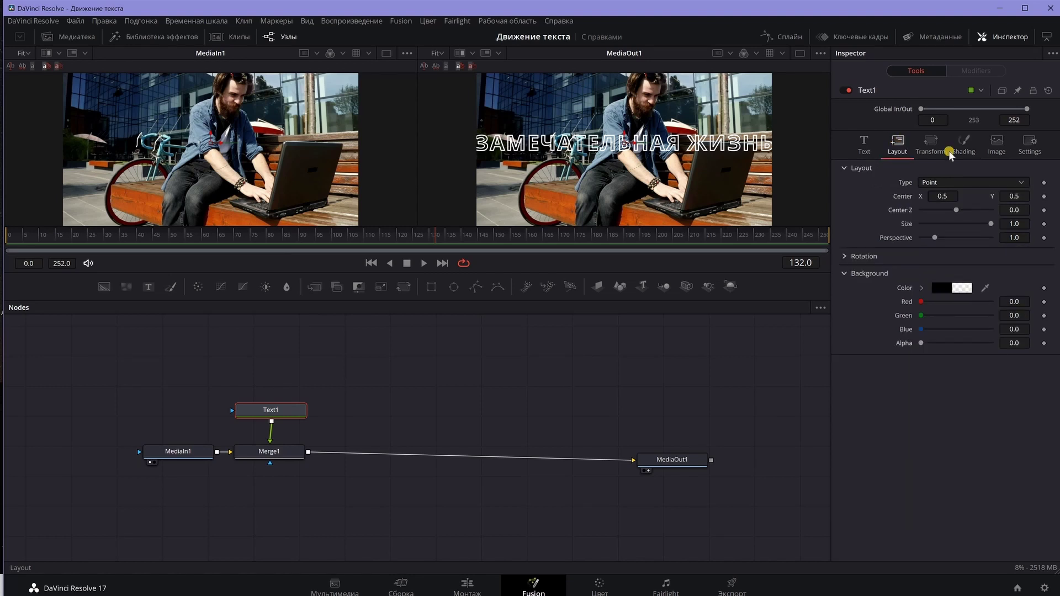
left_click(1022, 182)
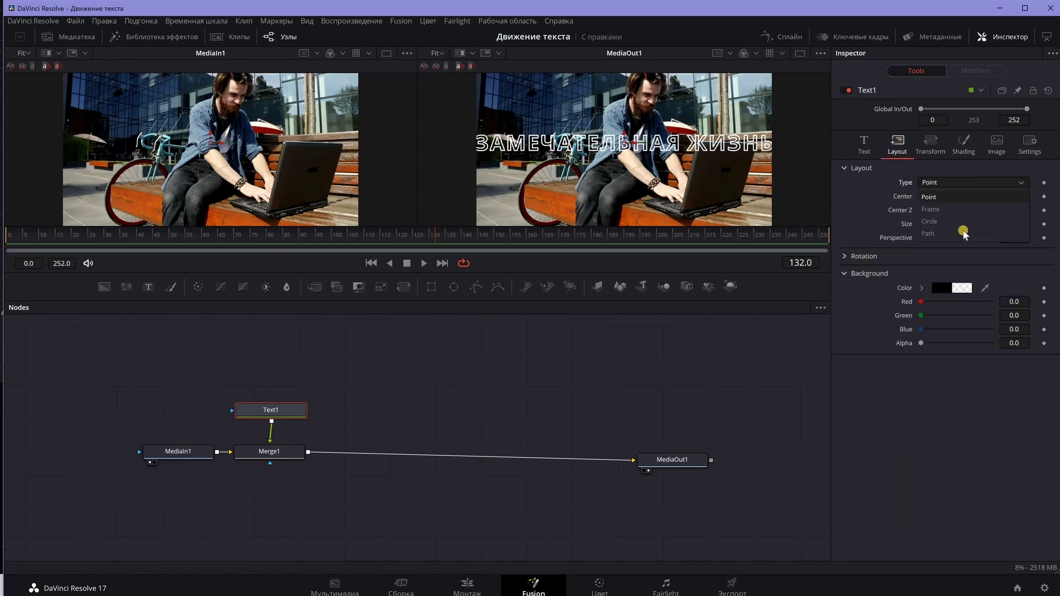
left_click(962, 232)
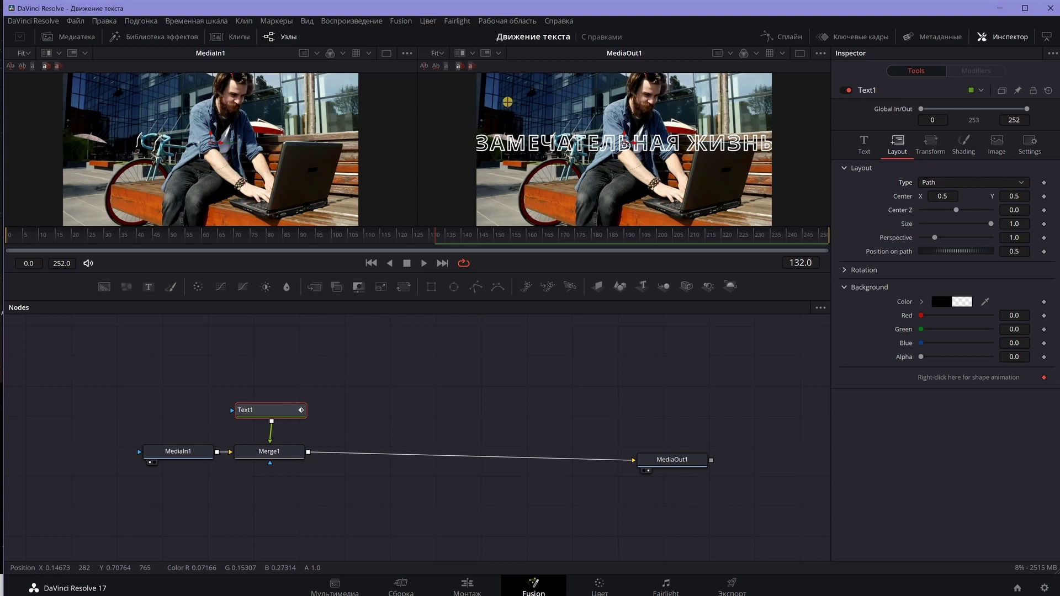
Step: Draw a straight diagonal text path from outside the frame's upper-left corner to just beyond its lower-right corner
left_click(439, 53)
left_click(440, 97)
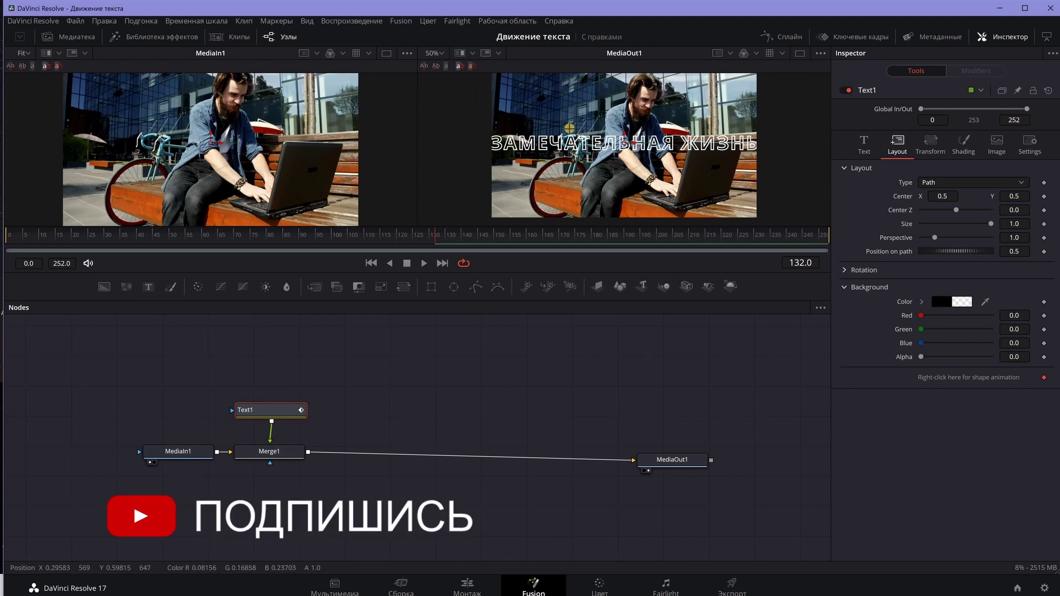
left_click_drag(508, 299, 516, 434)
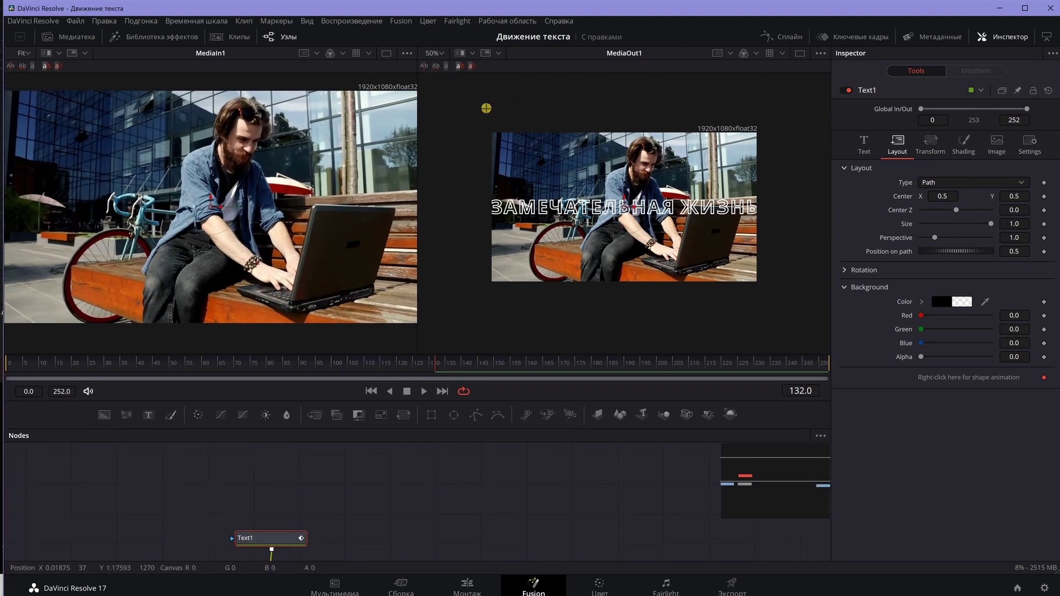
left_click(487, 109)
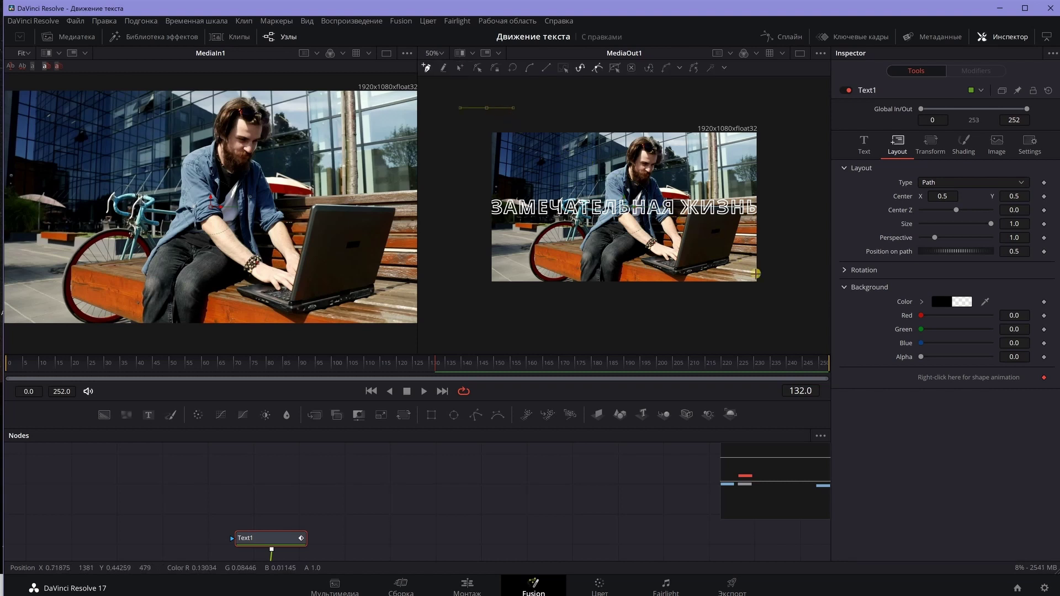
left_click(764, 281)
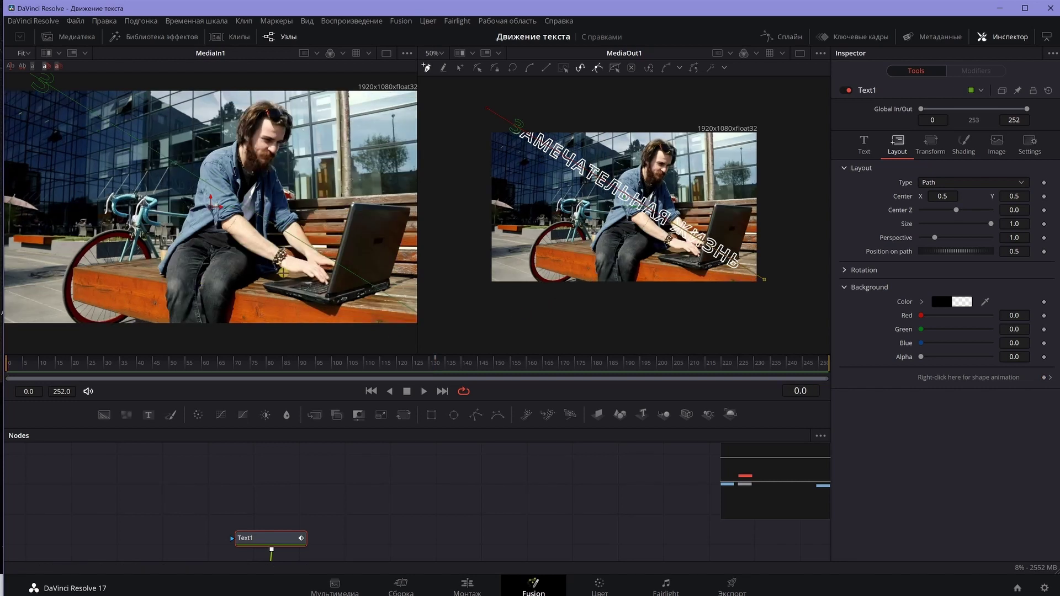
Step: Keyframe the text's position on path at -0.297 on frame 0 and 1.073 on frame 250, and preview the animation
left_click_drag(961, 252, 902, 253)
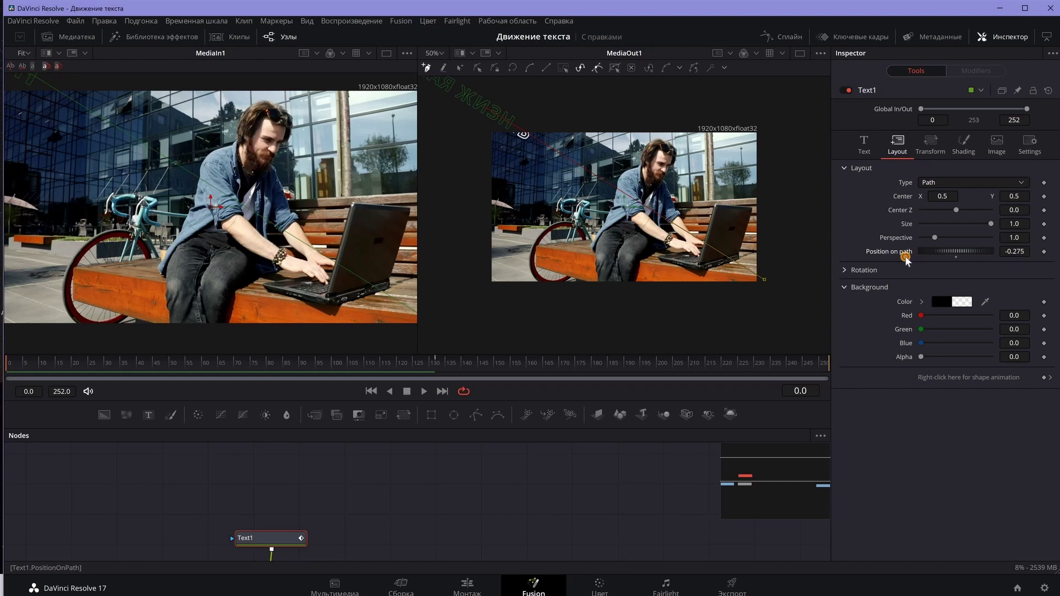
left_click(1044, 252)
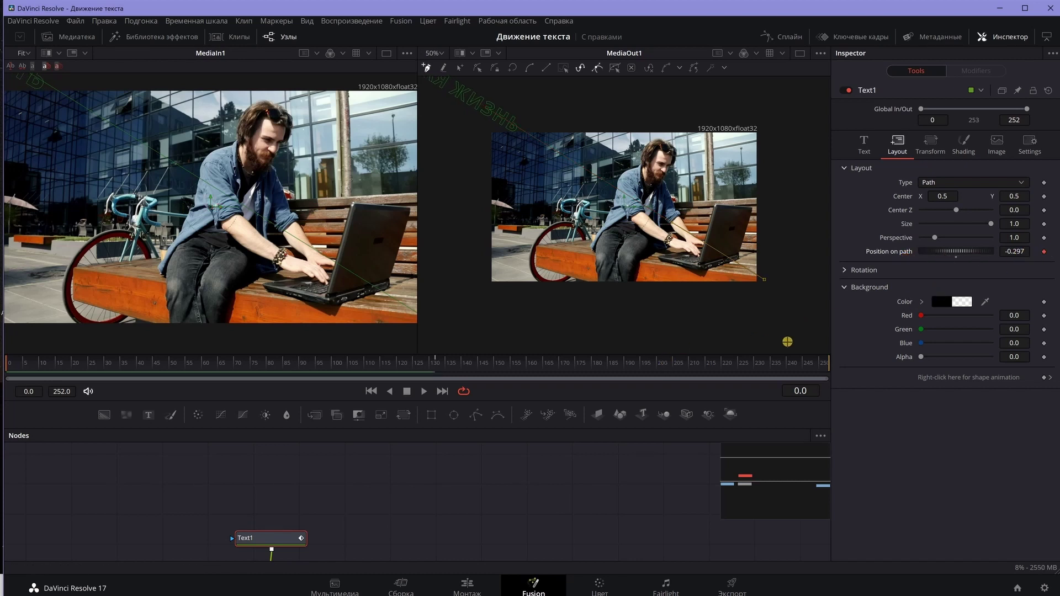
left_click(821, 364)
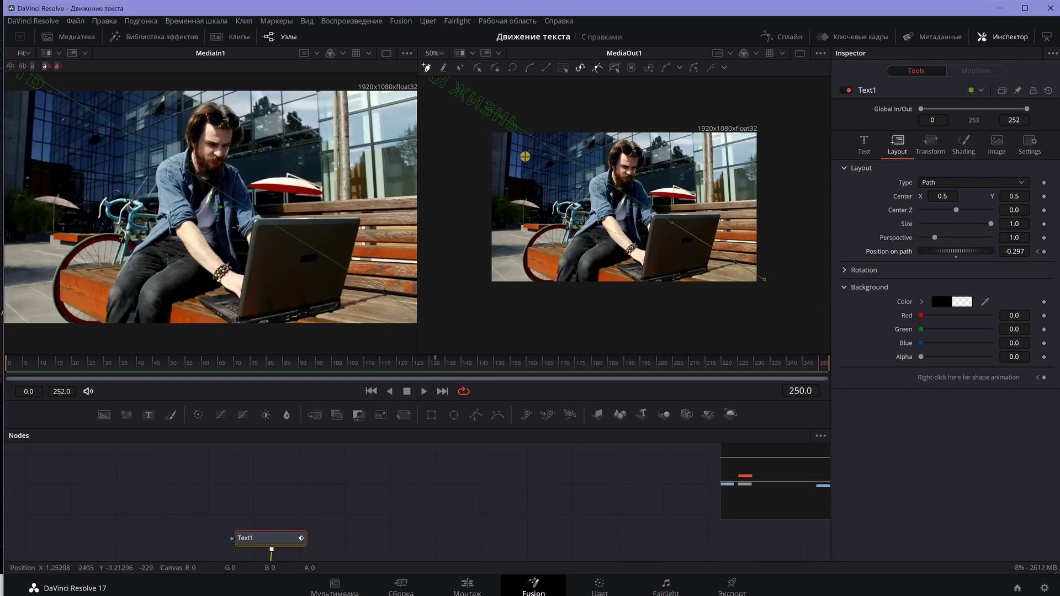
left_click_drag(943, 252, 1048, 280)
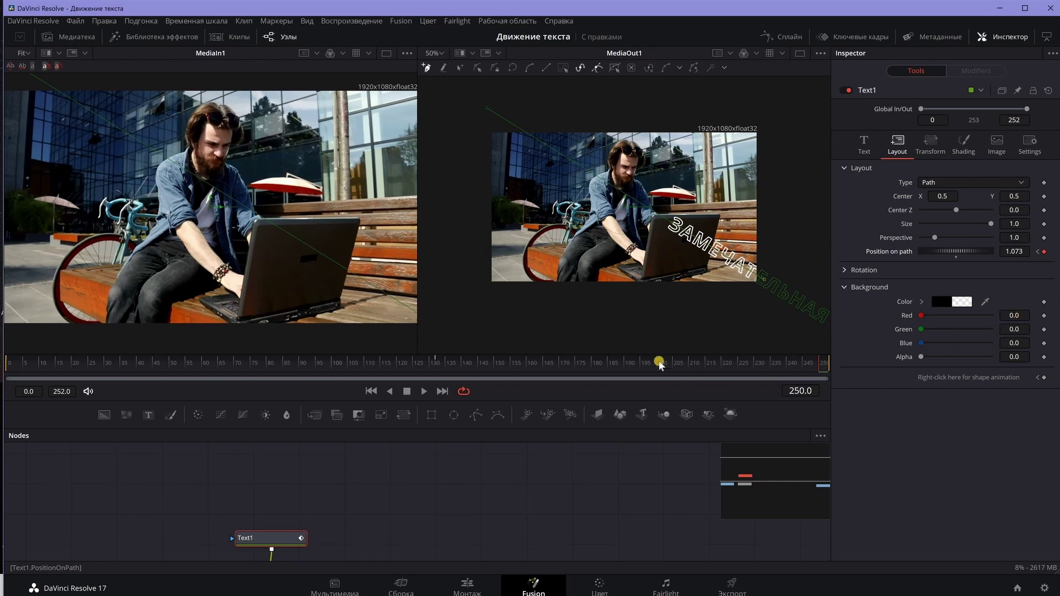
left_click(424, 391)
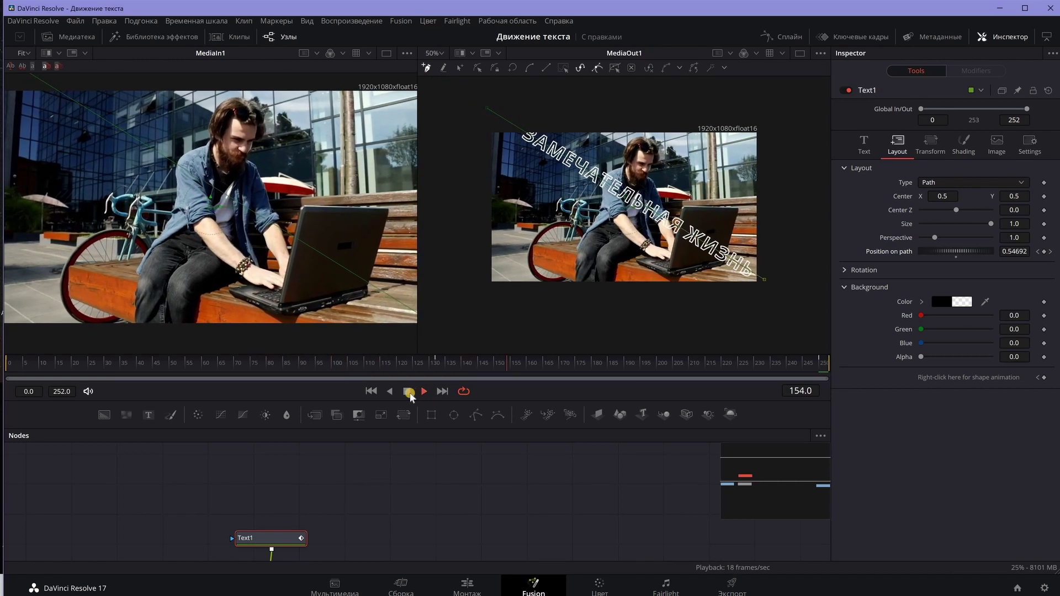
left_click(409, 392)
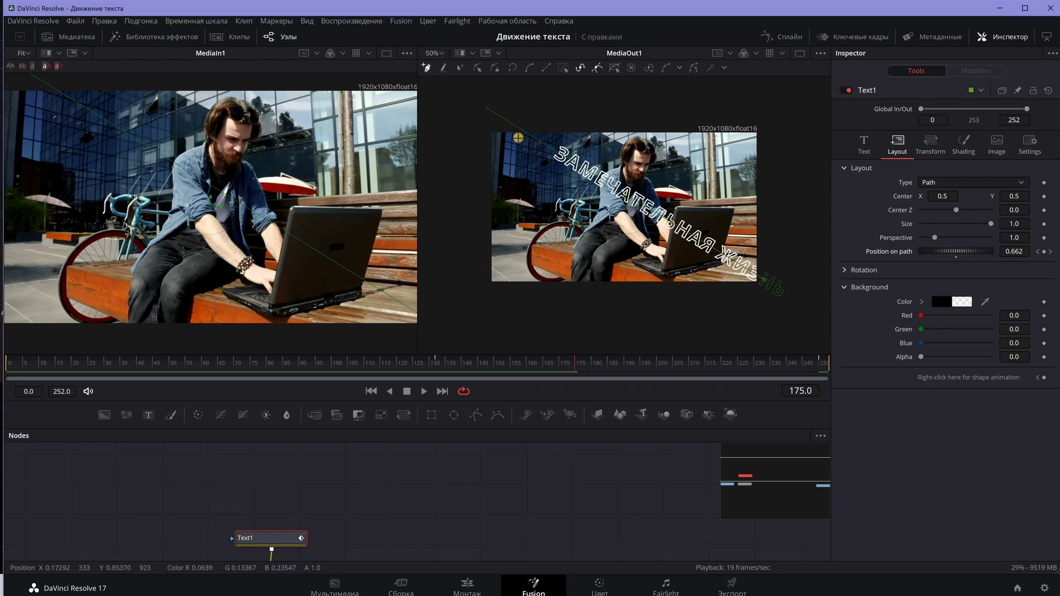
Step: Add points along the upper-left part of the text path and move them to bend the straight line into a zigzag
left_click(460, 69)
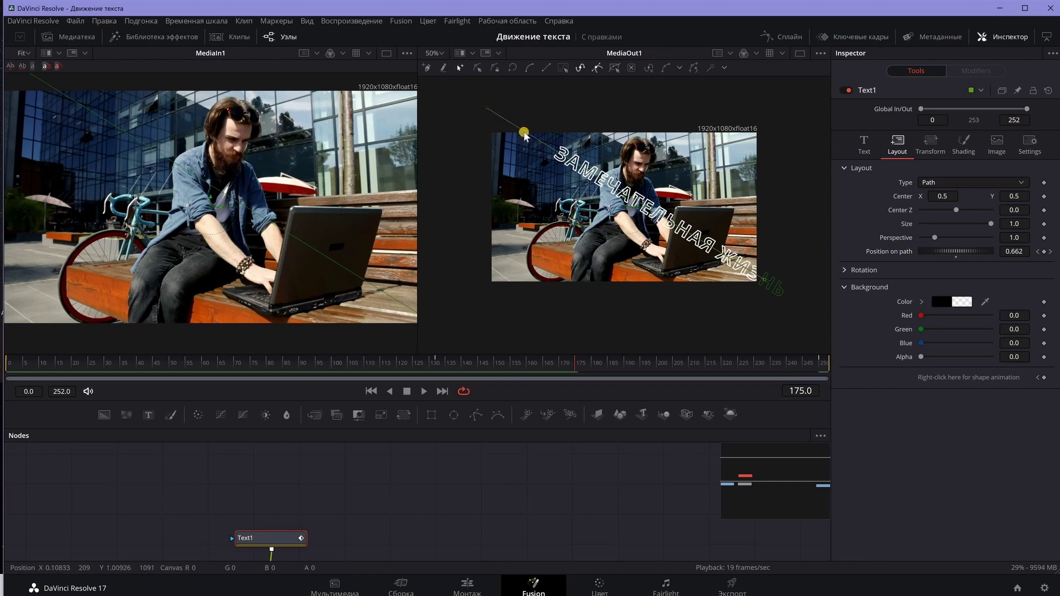
left_click(523, 132)
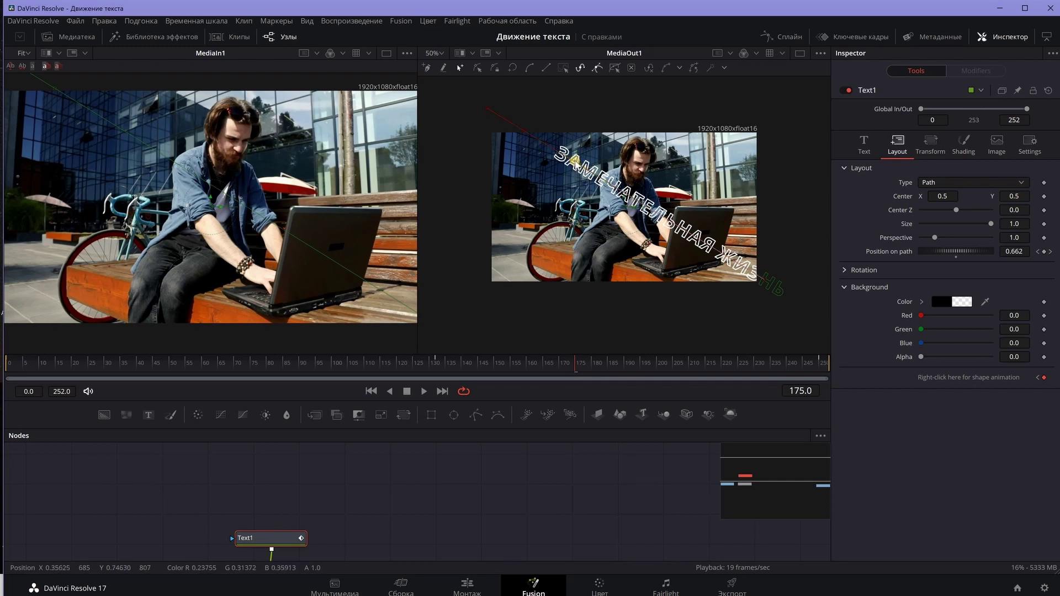
mouse_move(578, 162)
left_mouse_down()
mouse_move(560, 184)
mouse_move(578, 180)
left_mouse_up()
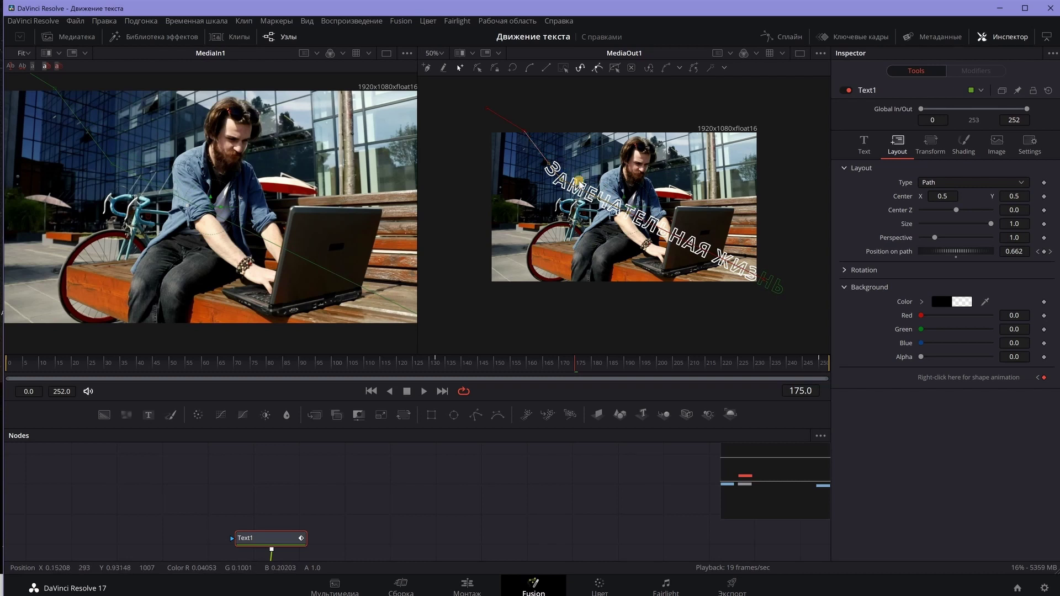
left_click_drag(585, 191, 472, 102)
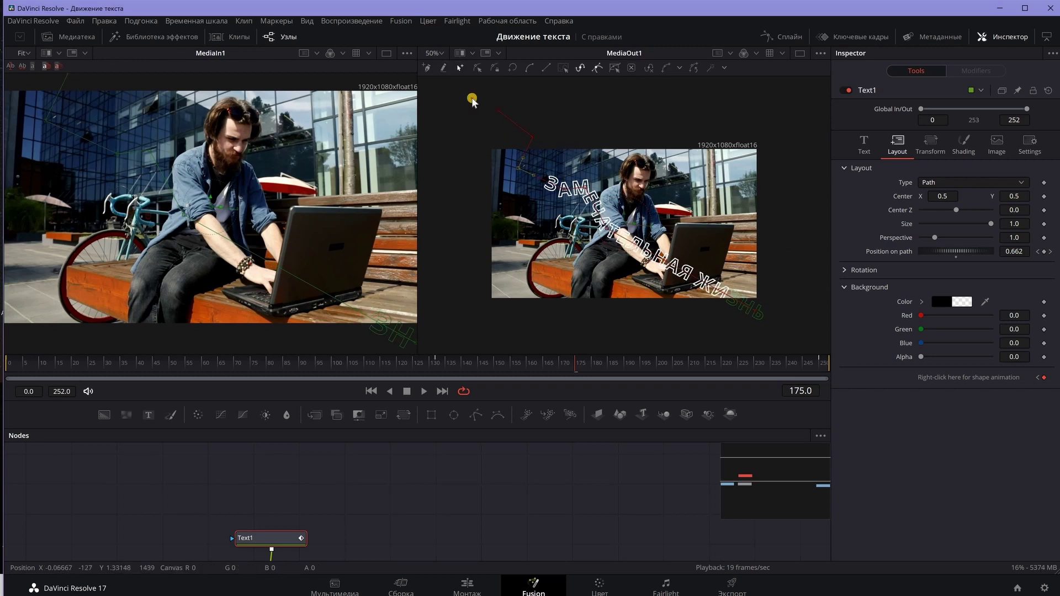
Step: Smooth all points of the text path into a flowing curve, save the project and preview the animation
left_click_drag(493, 143, 788, 326)
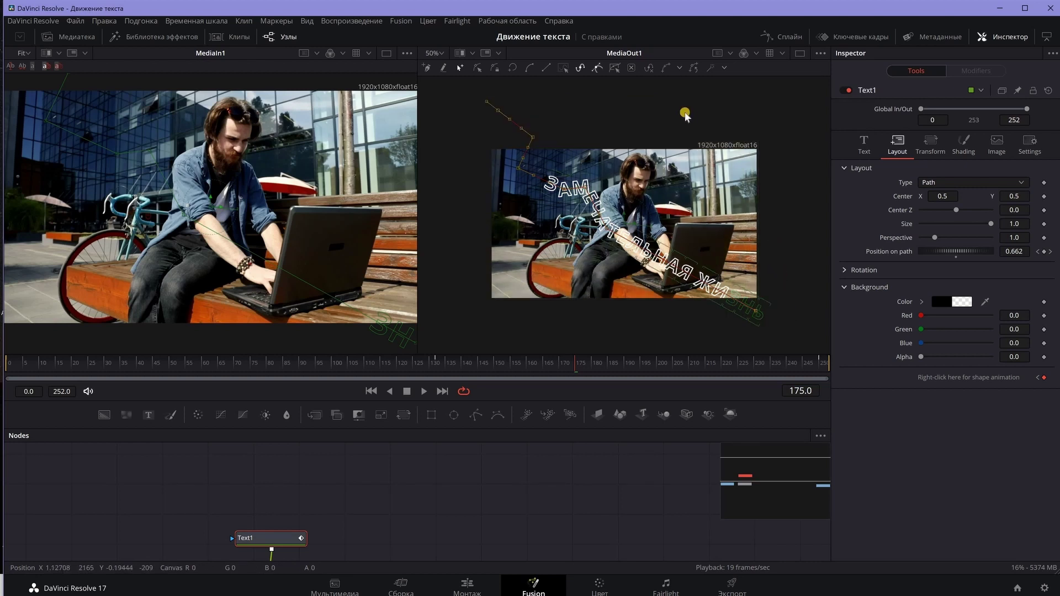
left_click(529, 68)
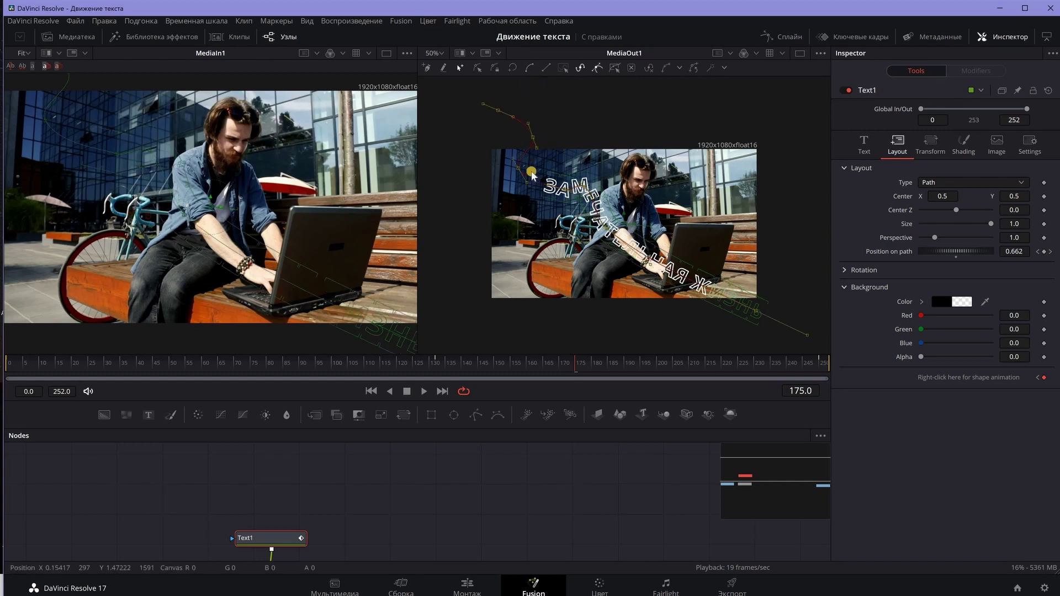
key("ctrl+s")
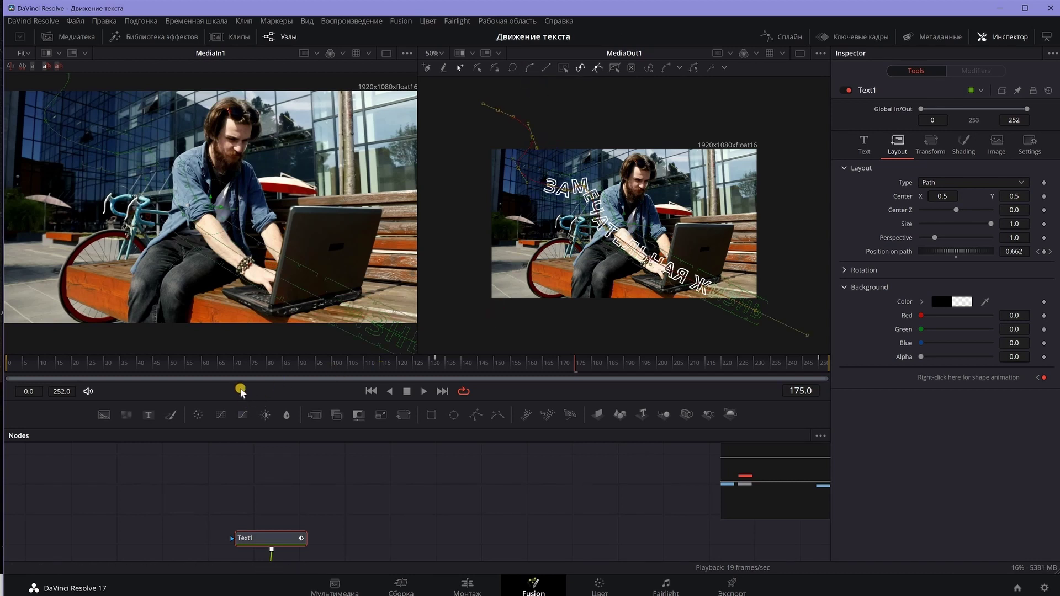
left_click(425, 391)
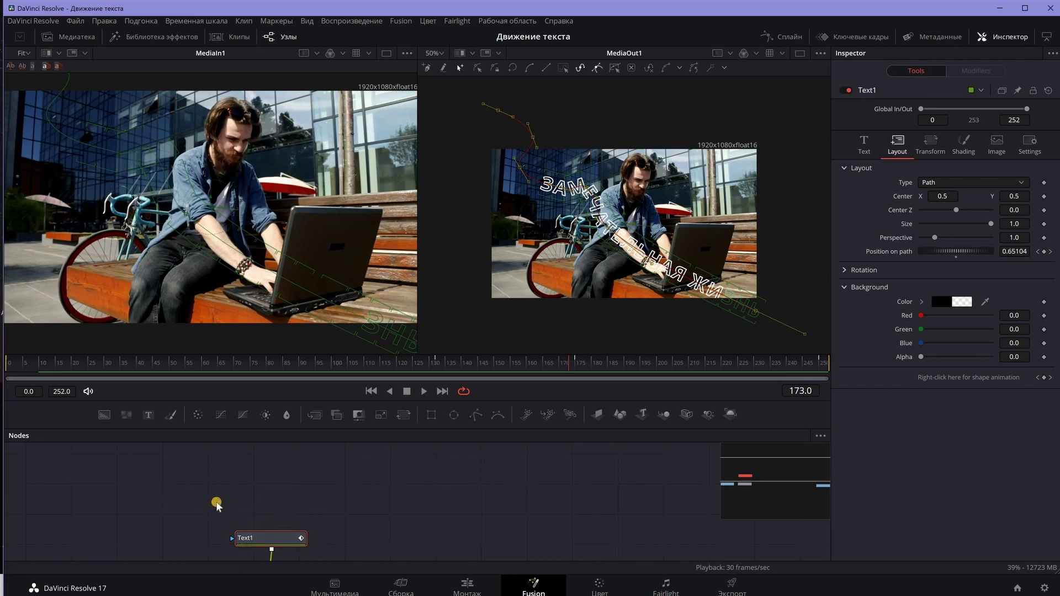
Step: Add a polygon mask to Text1 and draw it closed around the frame, with its right side following the laptop lid's left edge
left_click(296, 496)
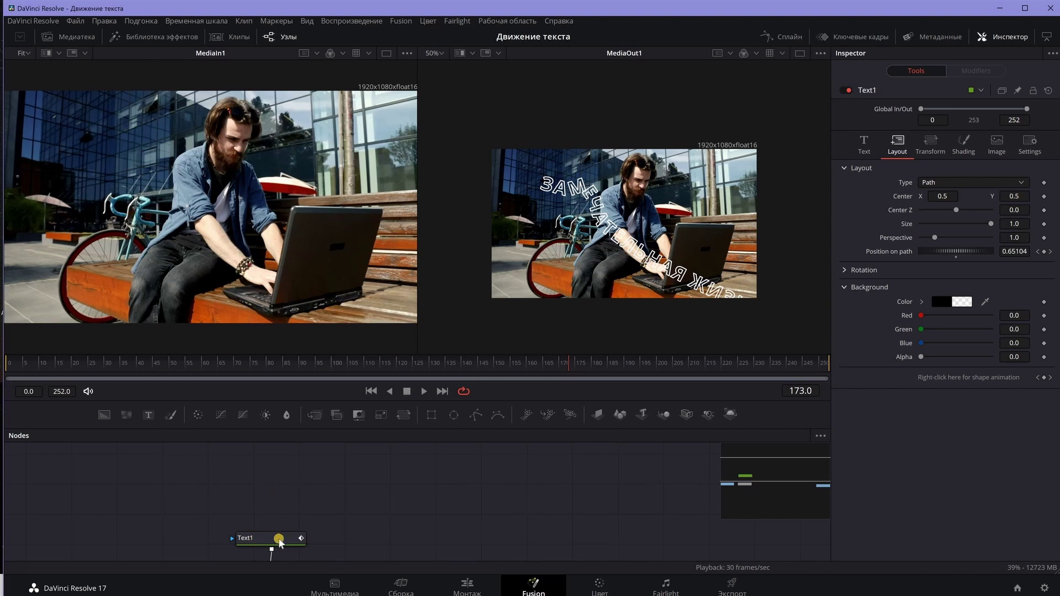
left_click_drag(280, 542, 280, 536)
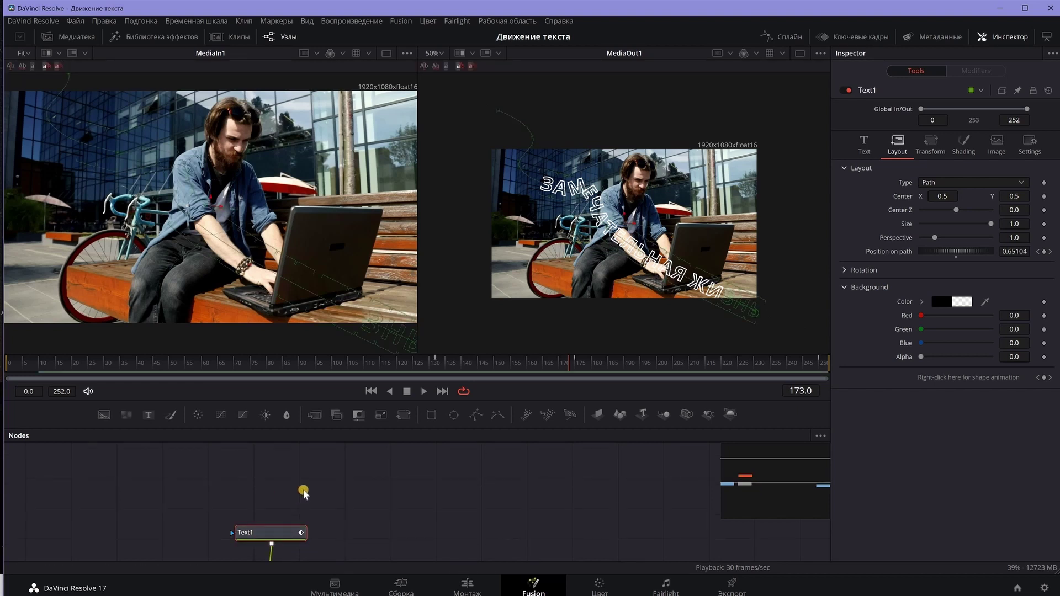
left_click(475, 417)
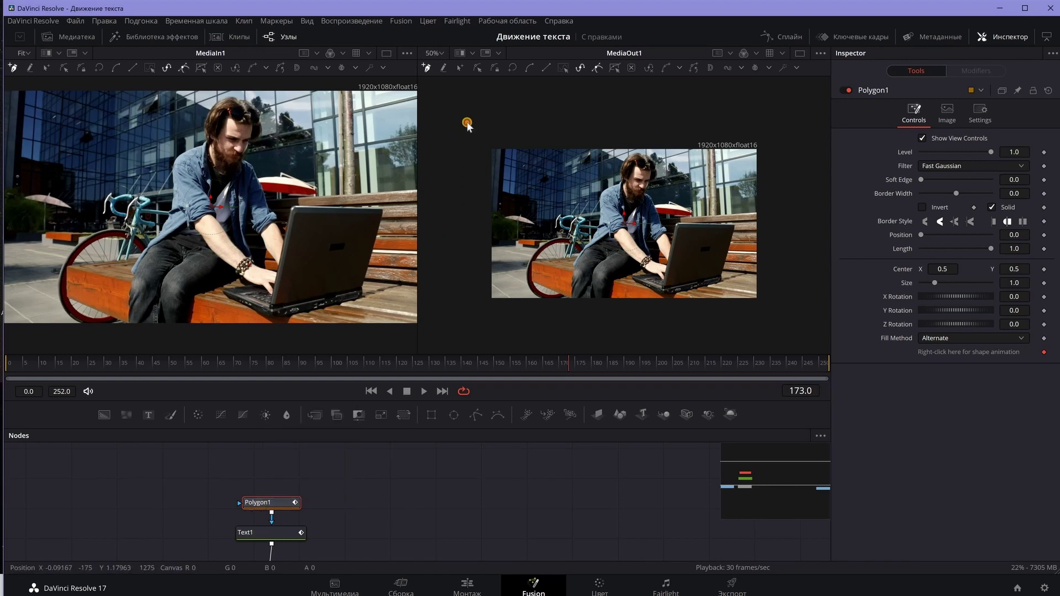
left_click(627, 112)
left_click(709, 107)
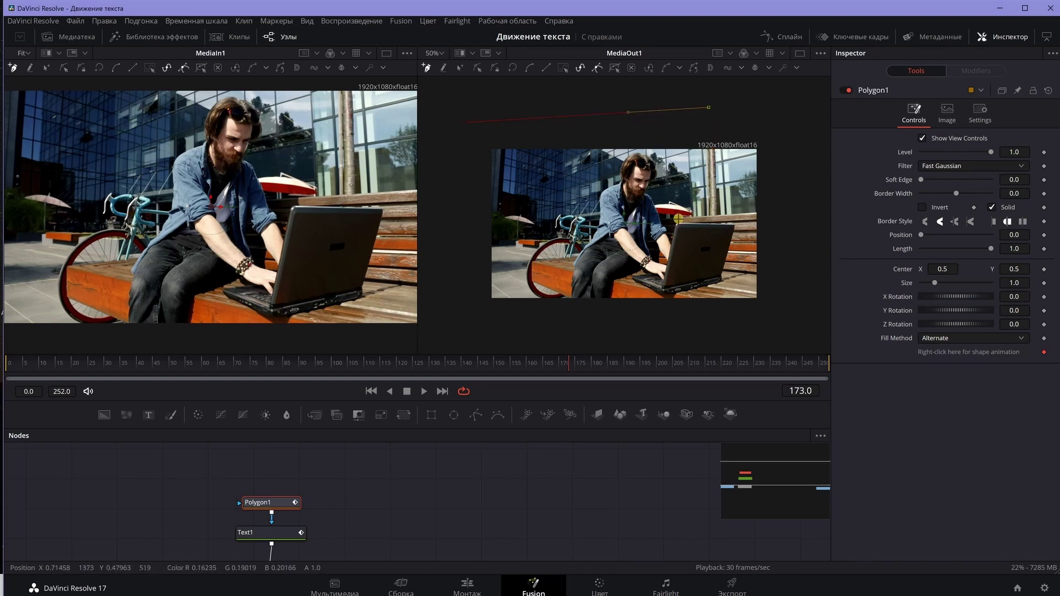
left_click_drag(678, 226, 663, 288)
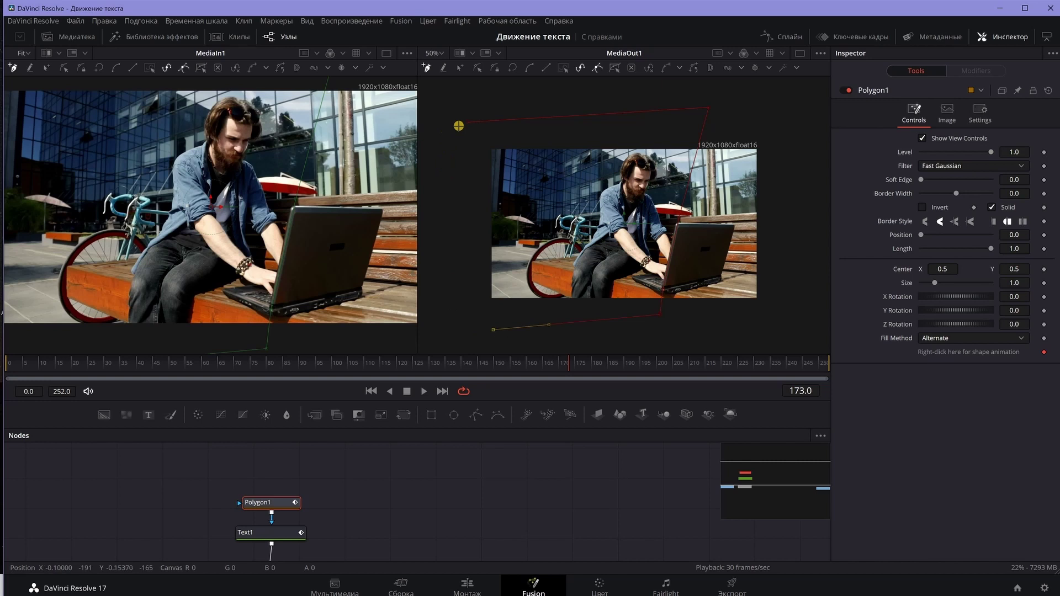
left_click(466, 123)
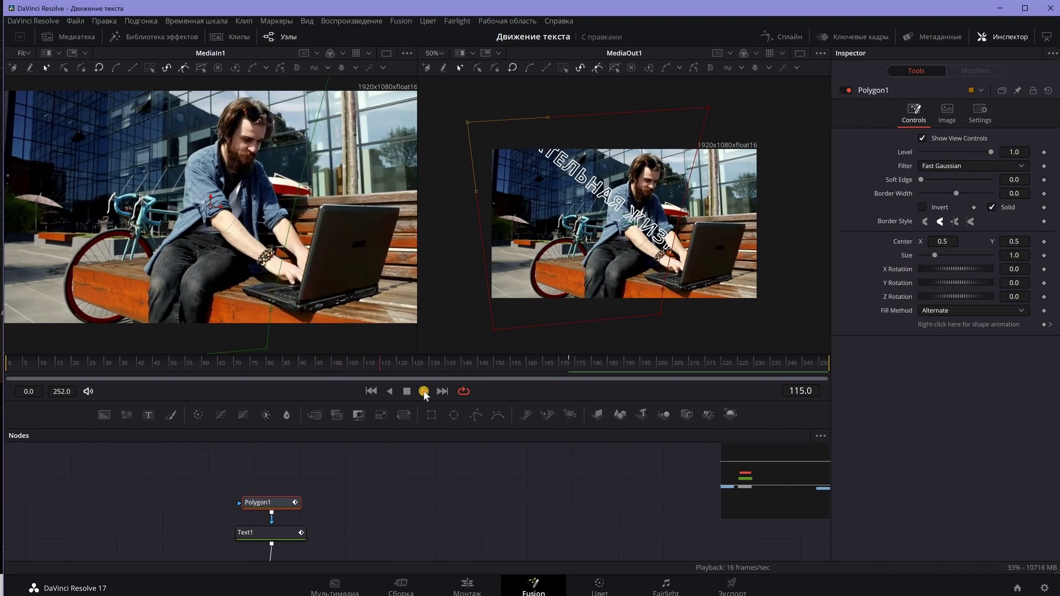
Step: On frame 0, move the polygon mask's center to 0.633333, 0.422222 and adjust its points to cover the frame up to the laptop lid
left_click(409, 392)
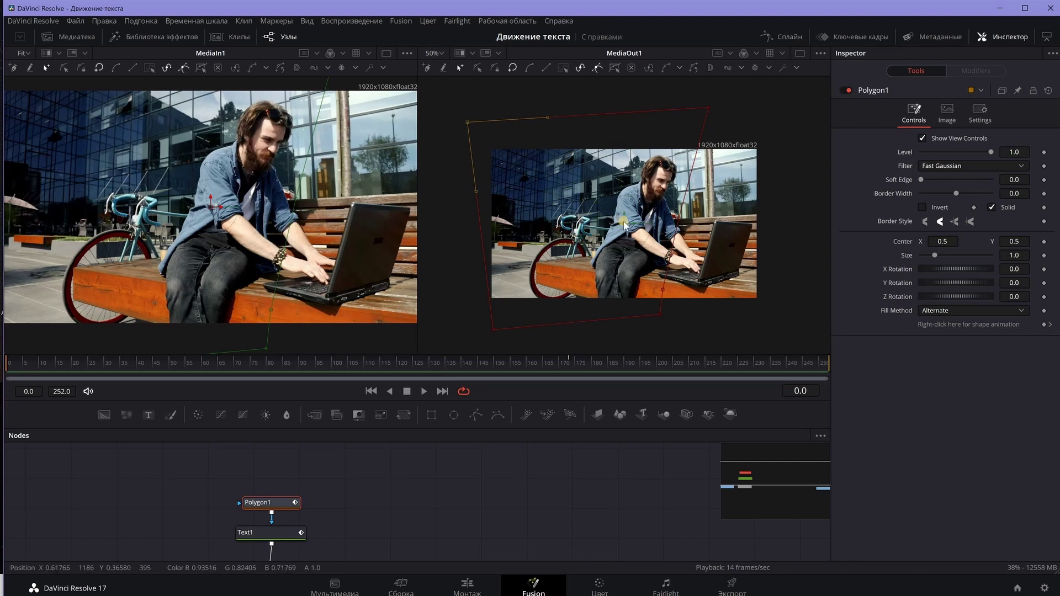
left_click_drag(628, 225, 658, 237)
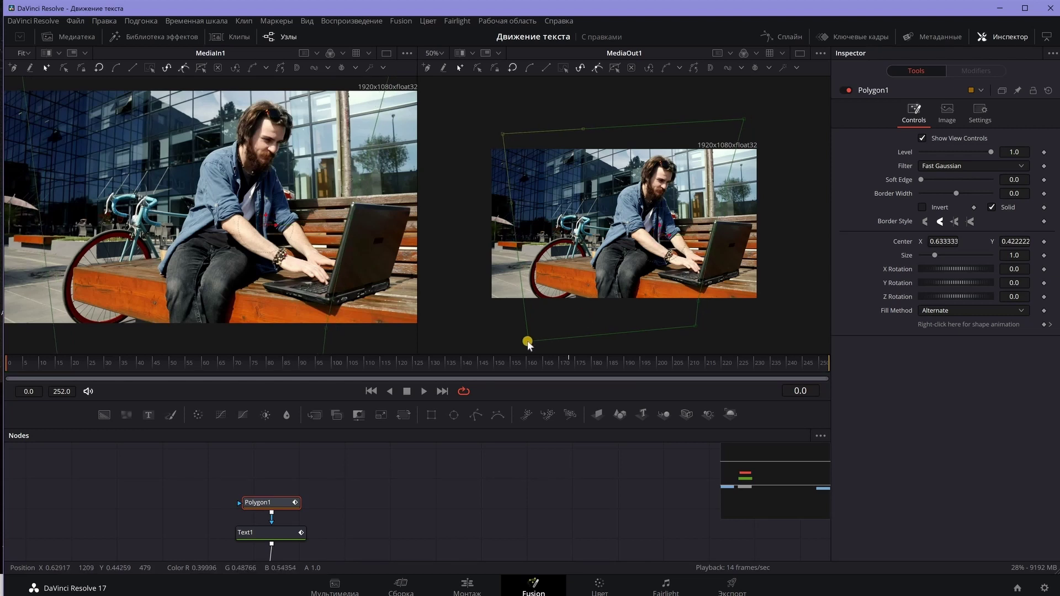
left_click_drag(467, 336, 469, 332)
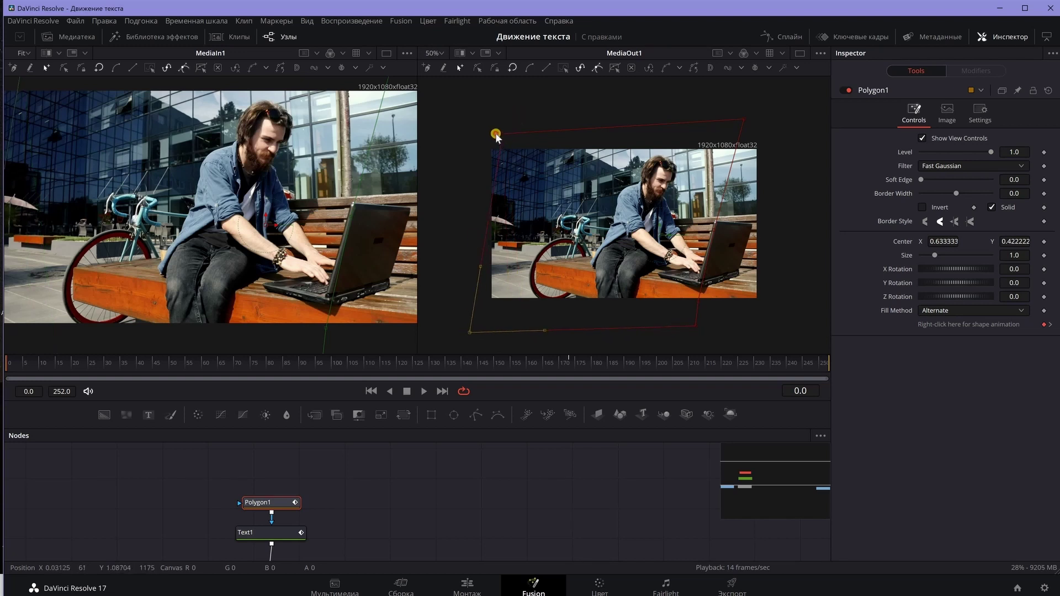
left_click_drag(483, 132, 484, 128)
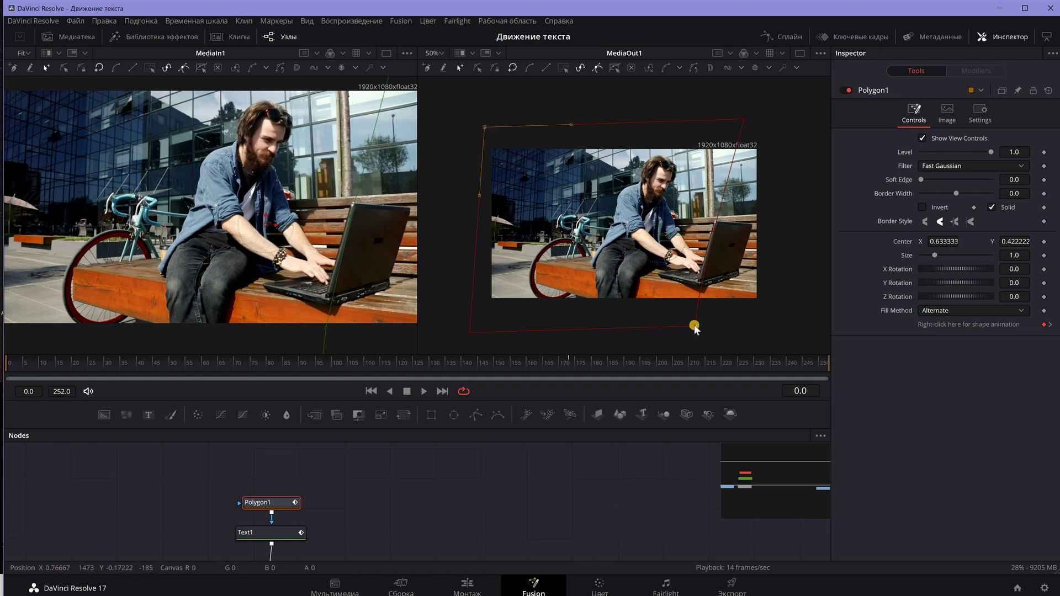
left_click_drag(694, 329, 689, 323)
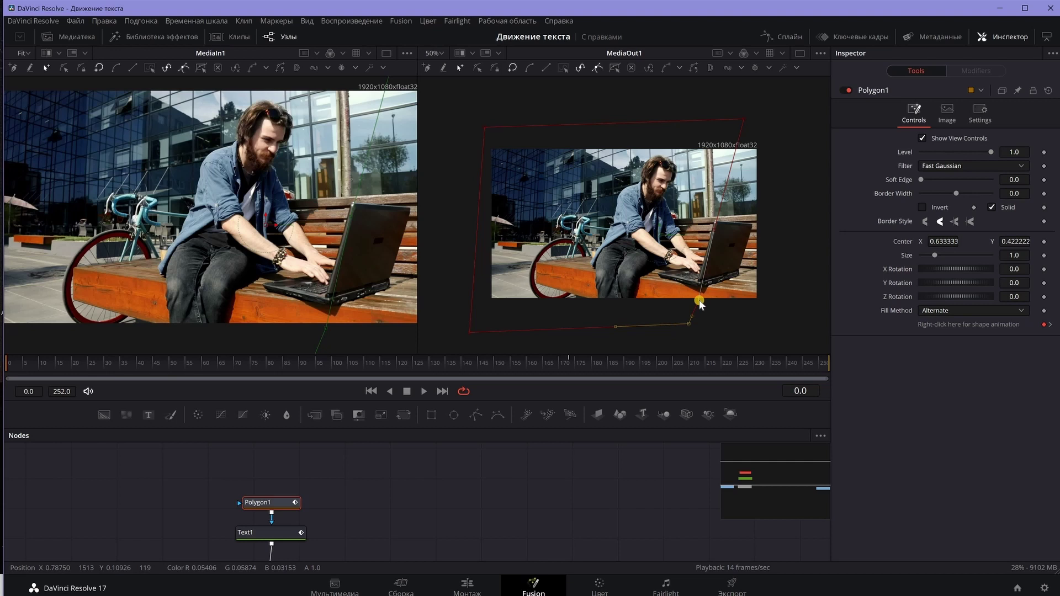
left_click(697, 304)
left_click_drag(695, 303, 698, 304)
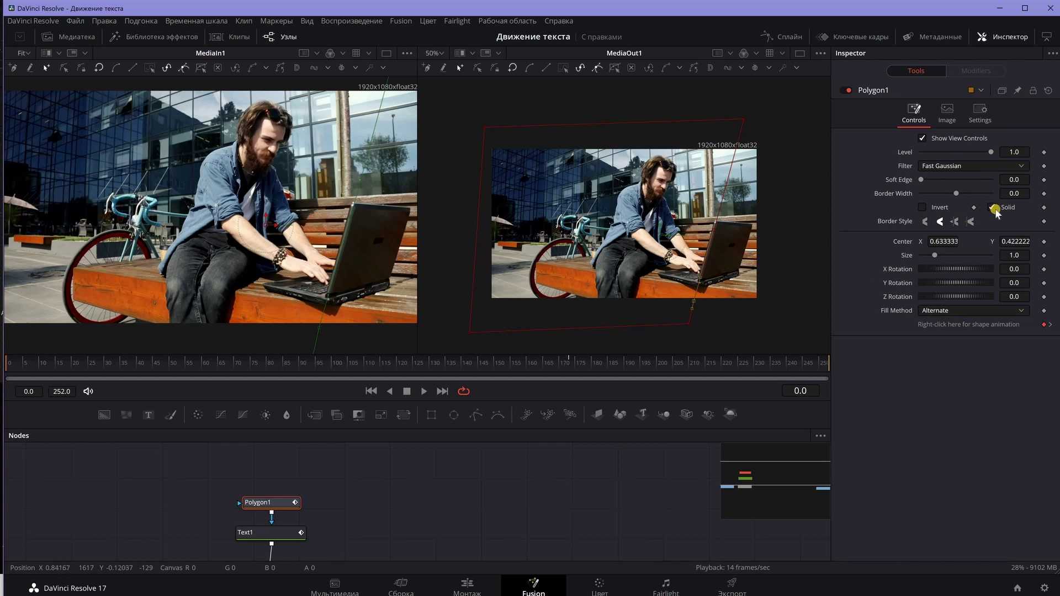
Step: Keyframe the mask's center at 0.633333, 0.422222 on frame 0, 0.597916, 0.422222 on frame 51 and 0.558333, 0.429629 on frame 109
left_click(1044, 241)
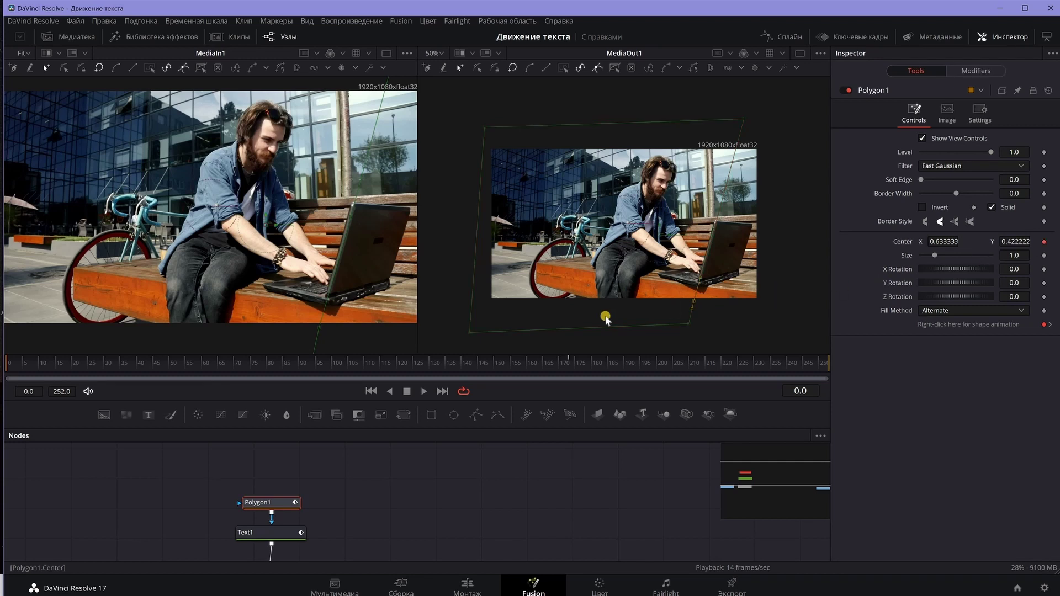
left_click(412, 392)
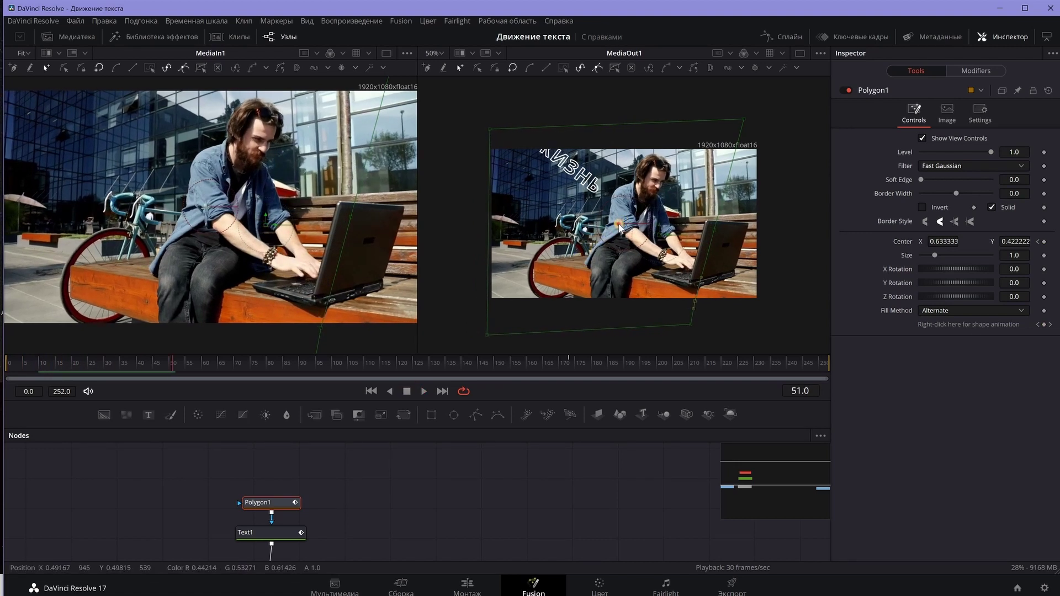
left_click_drag(623, 224, 414, 379)
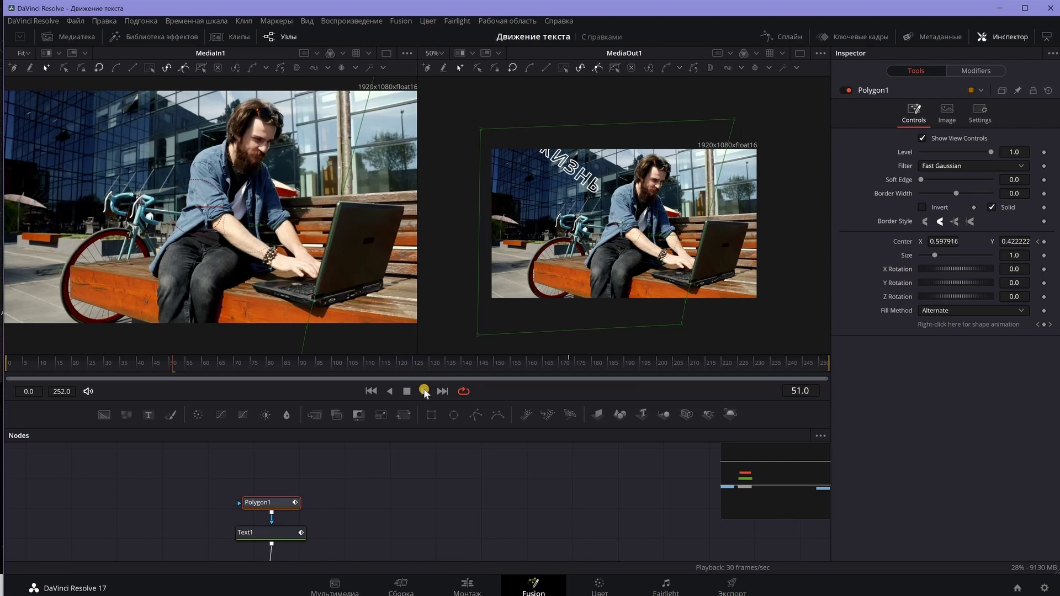
left_click(424, 391)
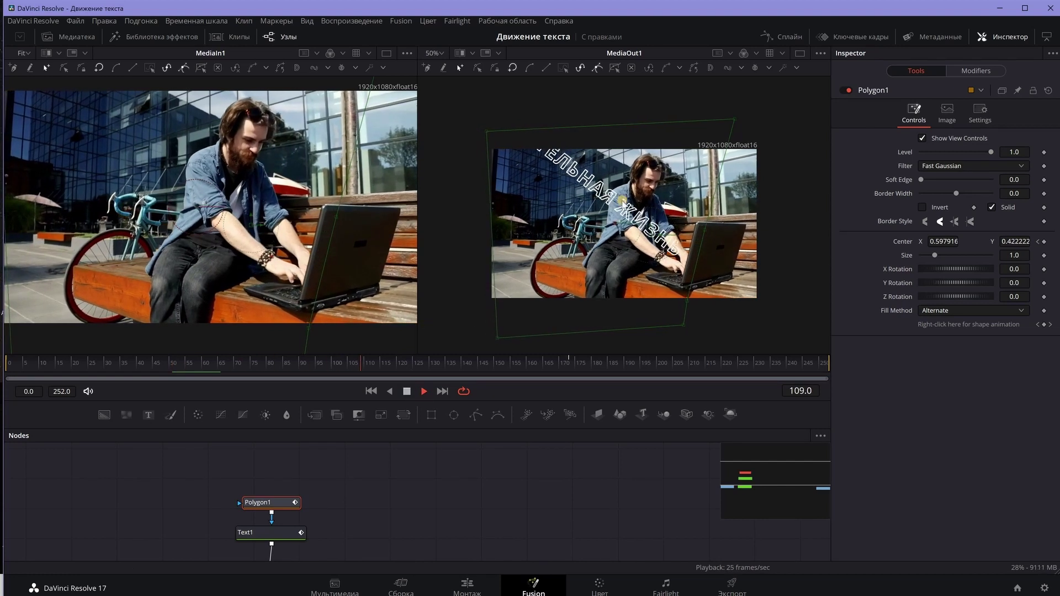
key("space")
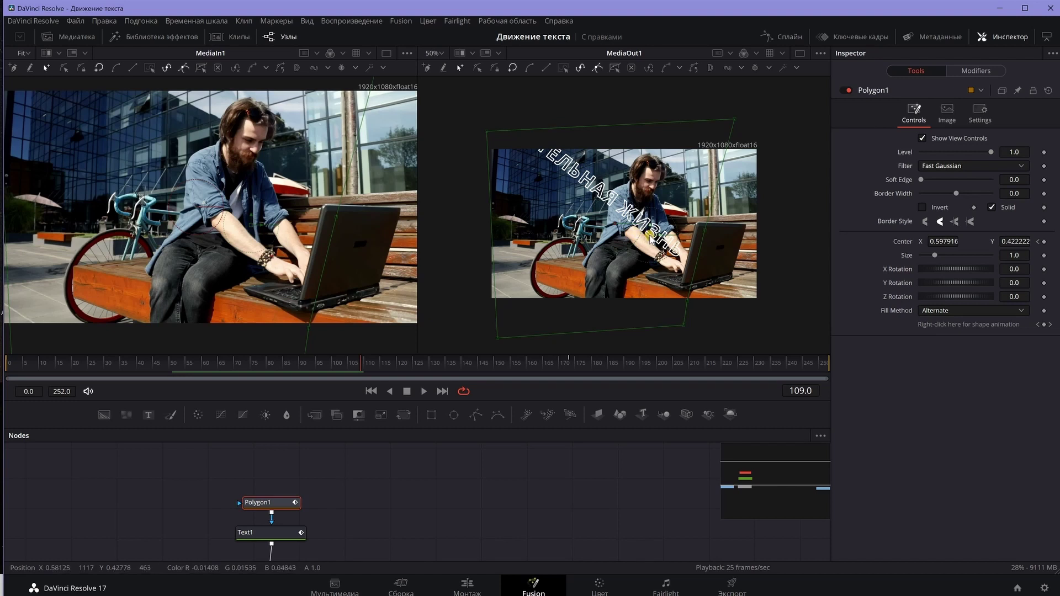
left_click_drag(649, 237, 639, 238)
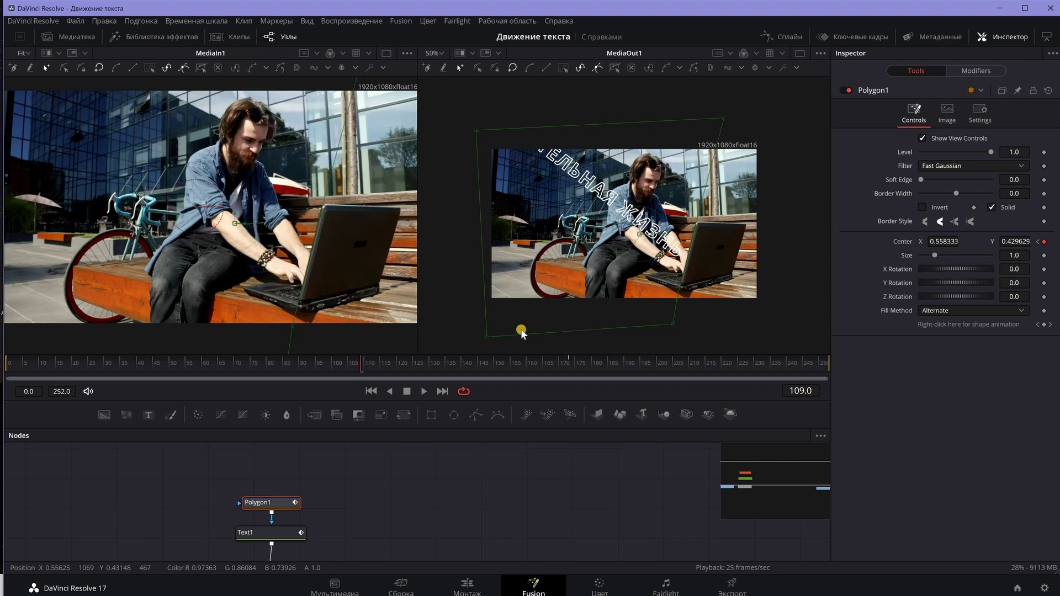
Step: Keyframe the mask's center at 0.514583, 0.429629 on frame 150 and at 0.477083, 0.433333 on frame 183
left_click(426, 392)
left_click_drag(640, 238, 627, 237)
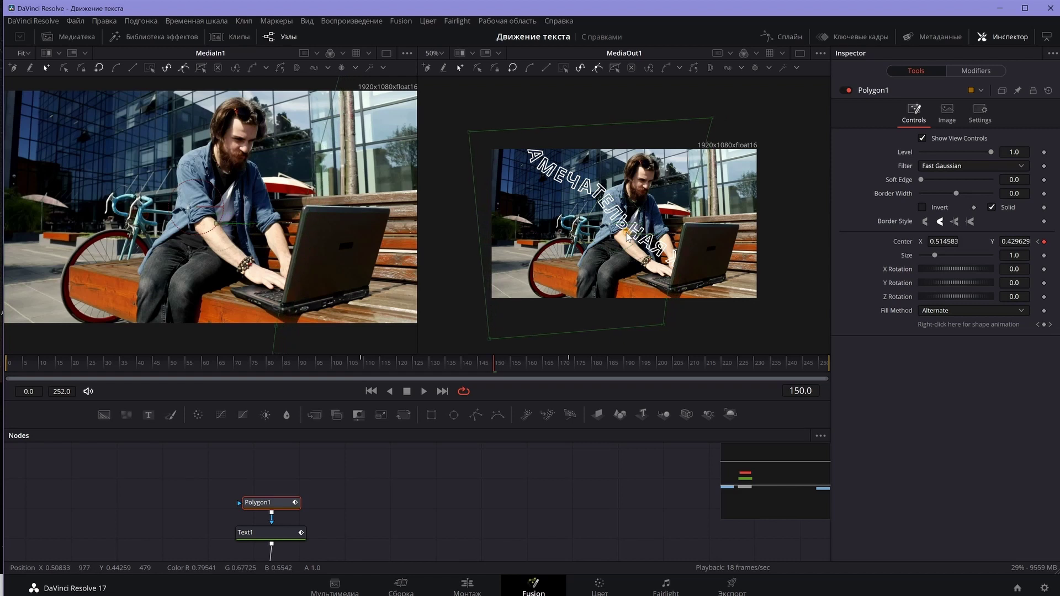
left_click(420, 391)
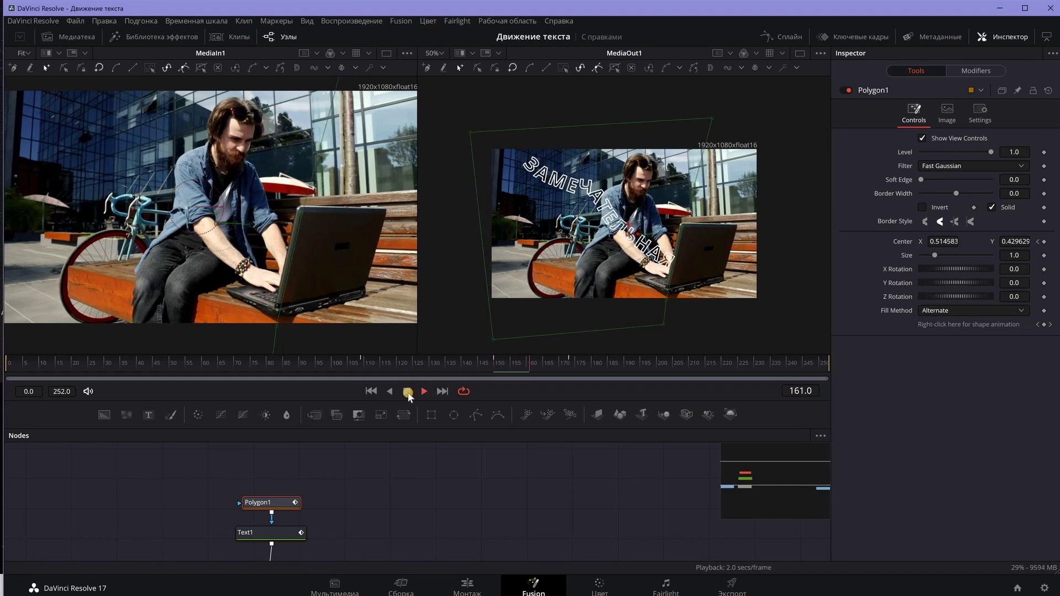
key("space")
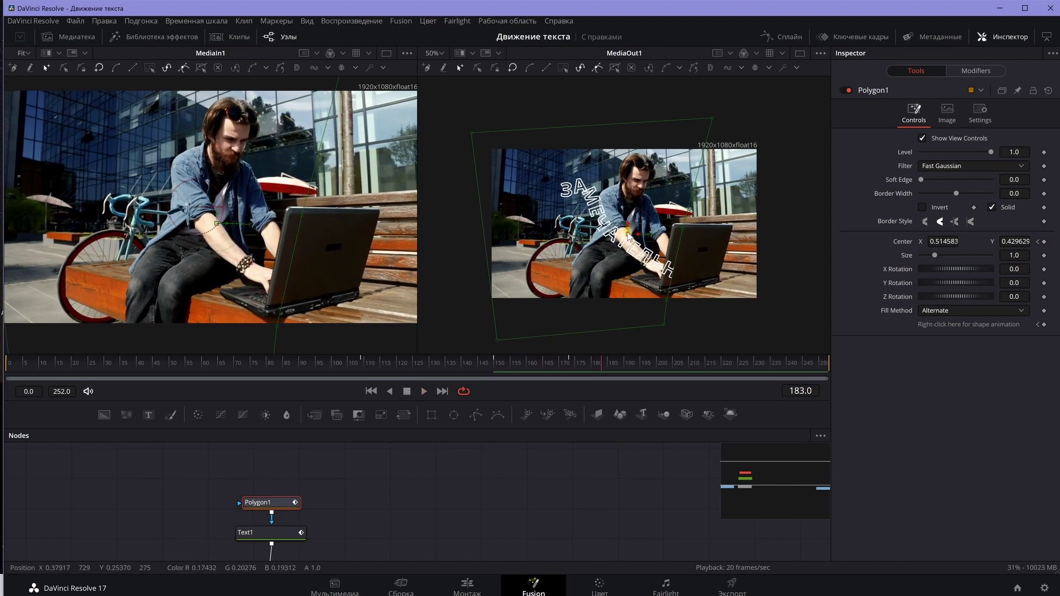
left_click_drag(628, 236, 619, 235)
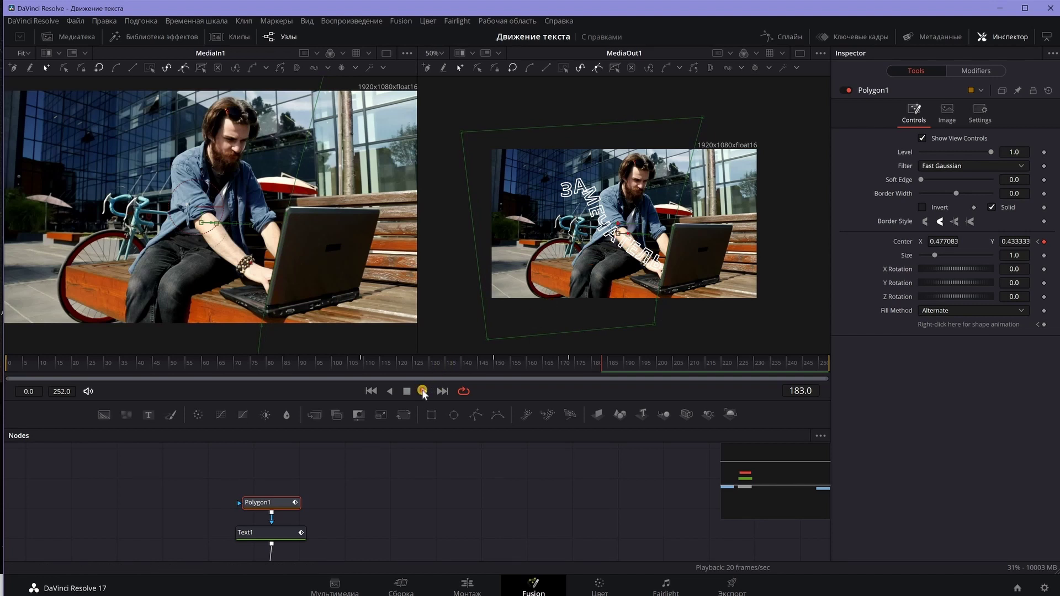
Step: Fit the polygon mask to the laptop toward the end of the clip and play the animation from the start
left_click(403, 391)
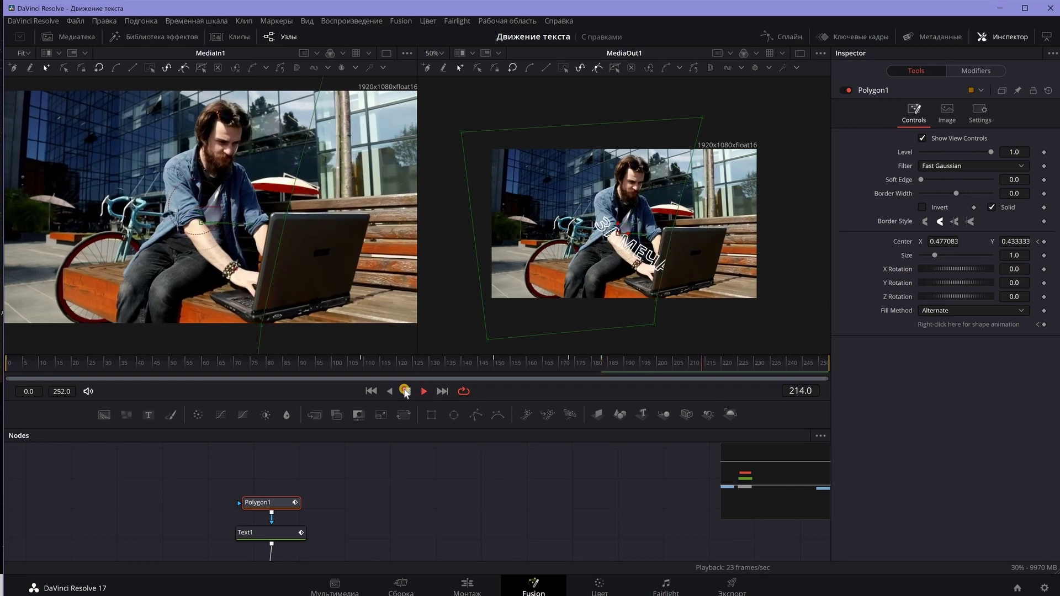
left_click(430, 391)
left_click(420, 392)
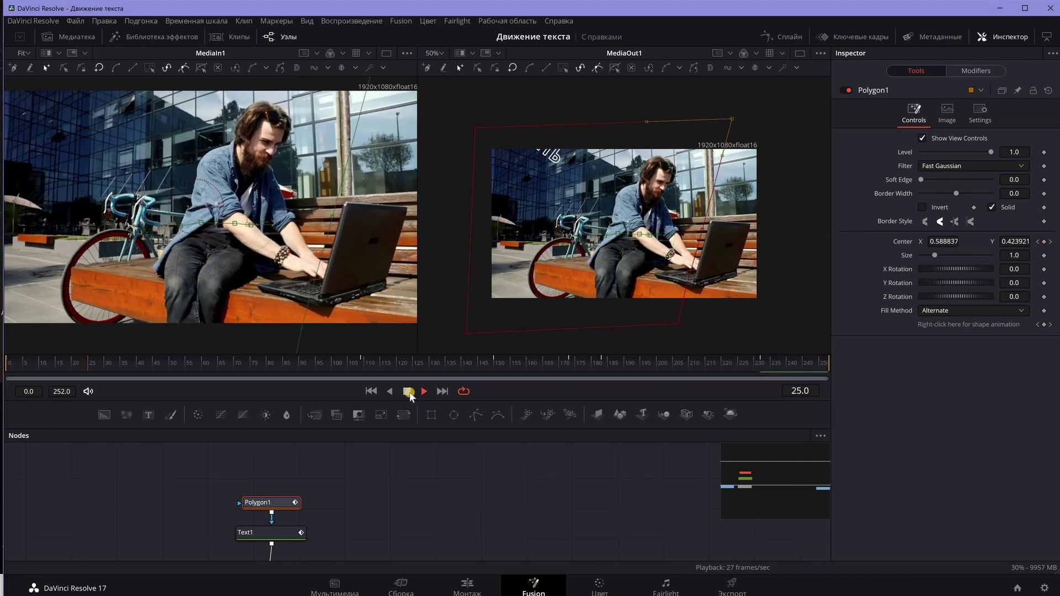
Step: Refine the mask's position against the laptop from frame 51 and set its Soft Edge to 0.0283
left_click(408, 391)
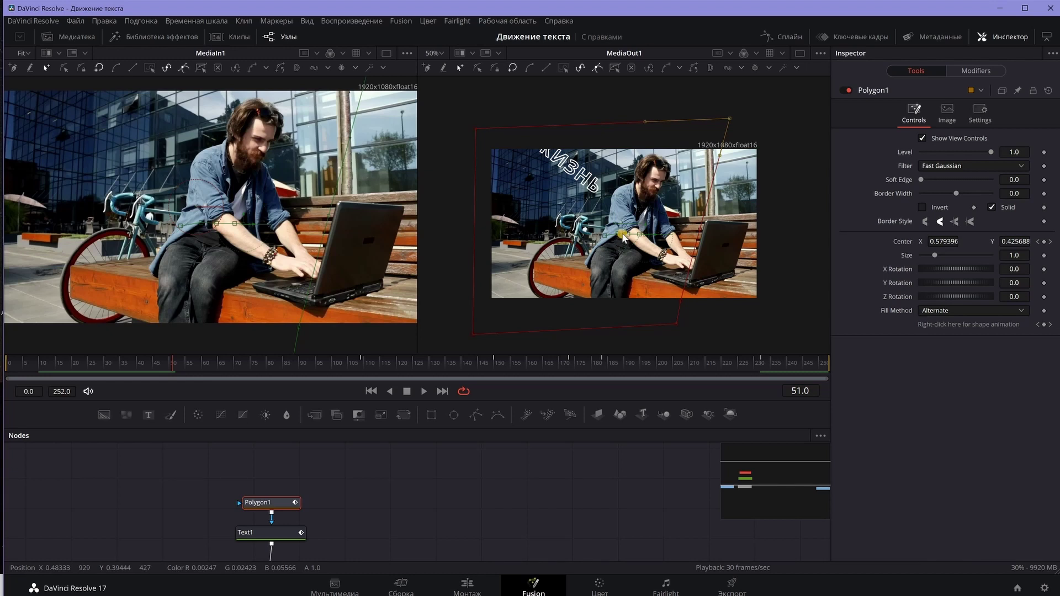
left_click_drag(643, 238, 645, 234)
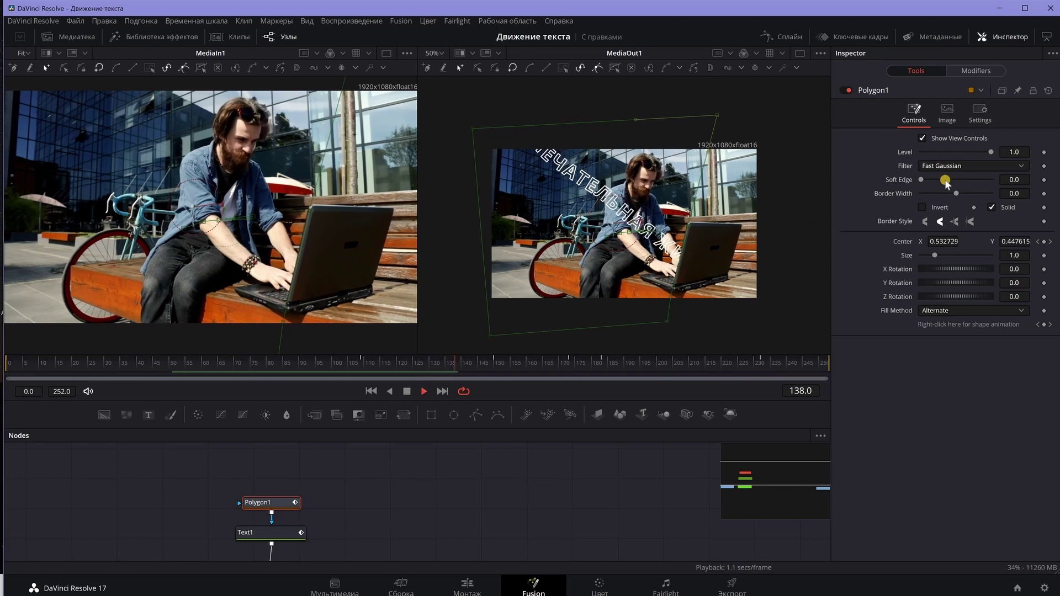
left_click_drag(924, 180, 930, 182)
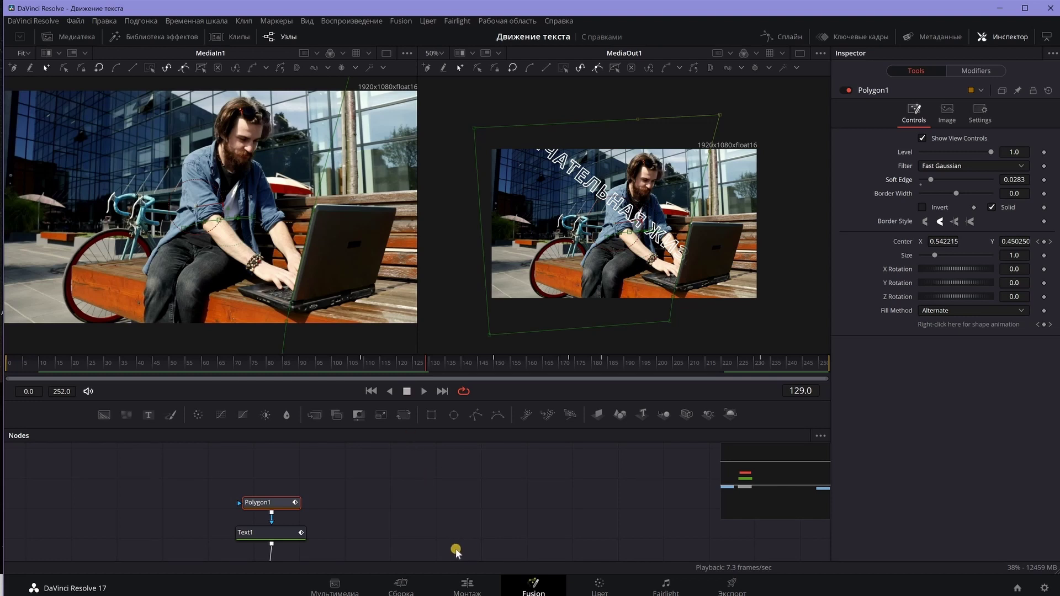
Step: Save the project and return to the Edit page with the playhead at the start of the timeline
key("ctrl+s")
left_click(469, 584)
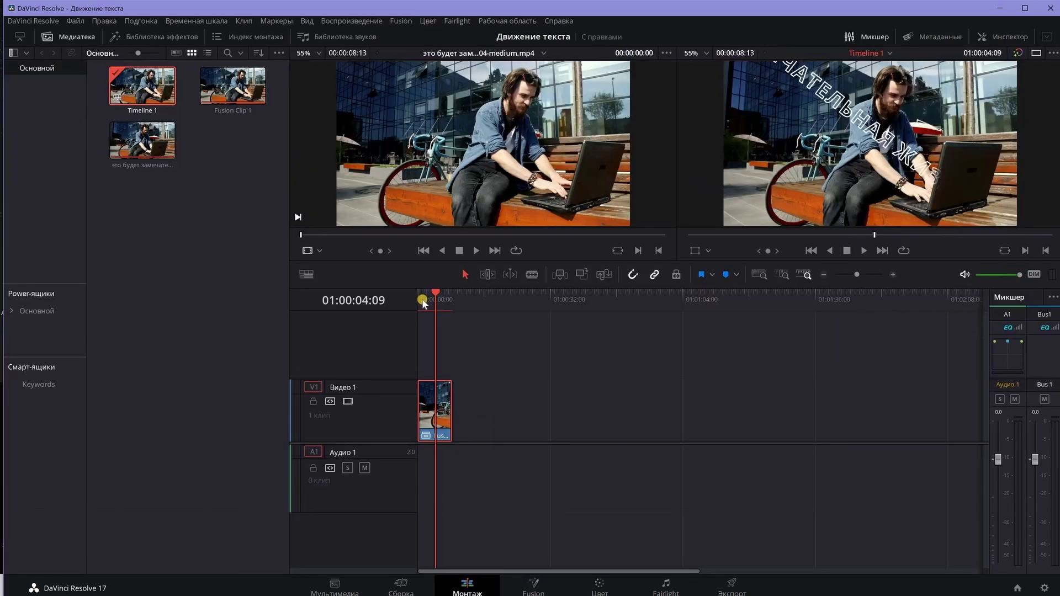
left_click(419, 297)
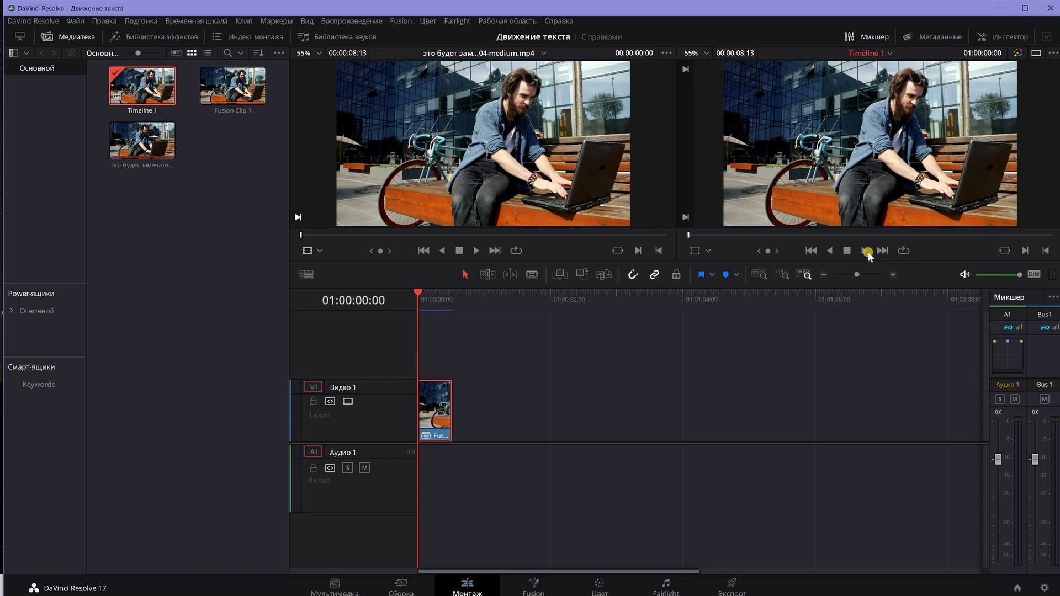
Step: Play the Fusion clip in an enlarged single timeline viewer and examine the text at the laptop's edge at 01:00:04:28
left_click(1005, 36)
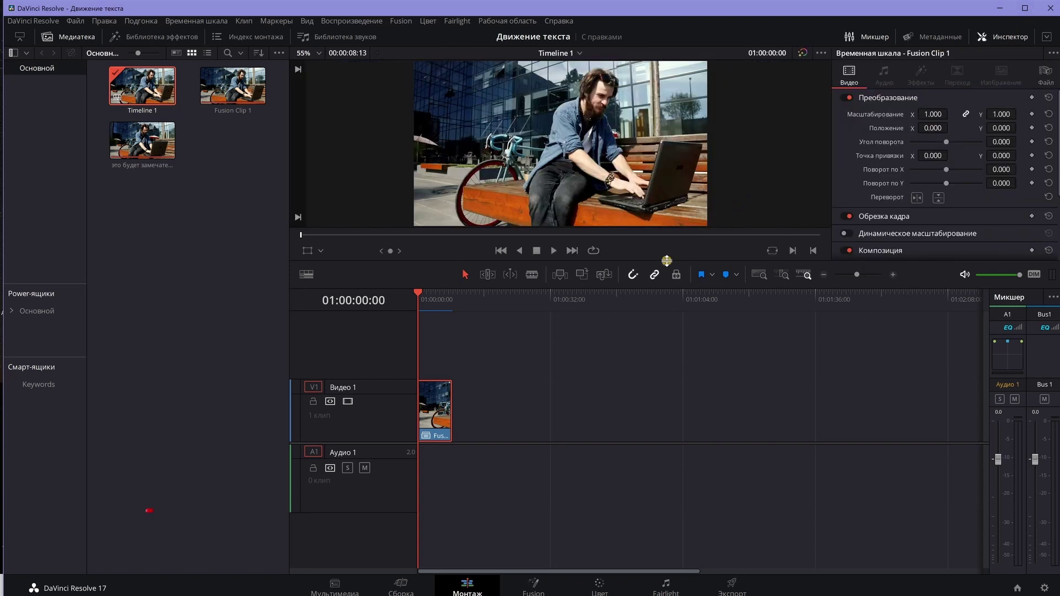
left_click_drag(661, 331, 617, 417)
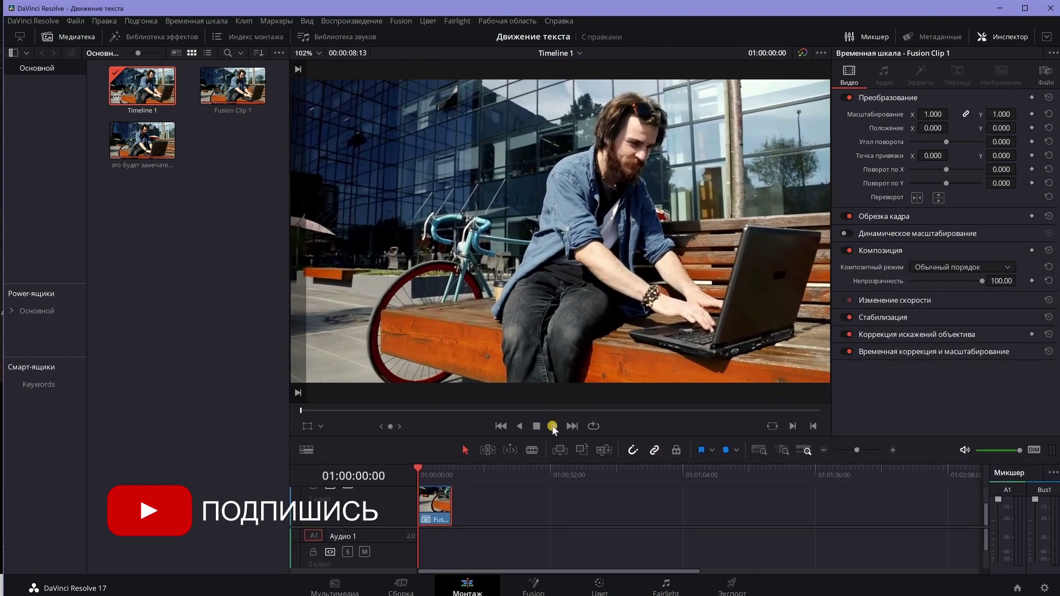
left_click(553, 427)
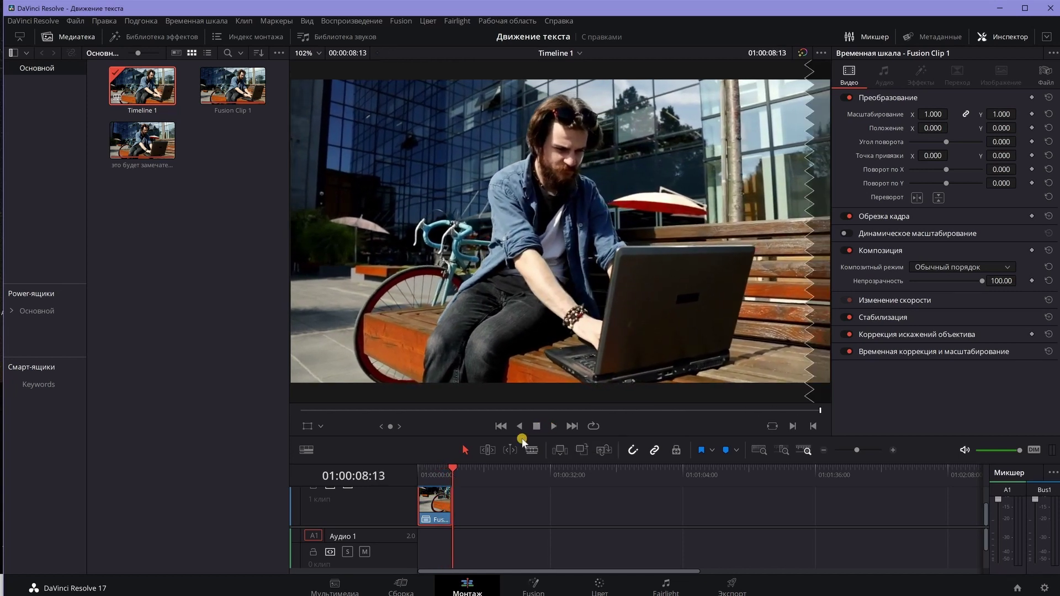
left_click(437, 474)
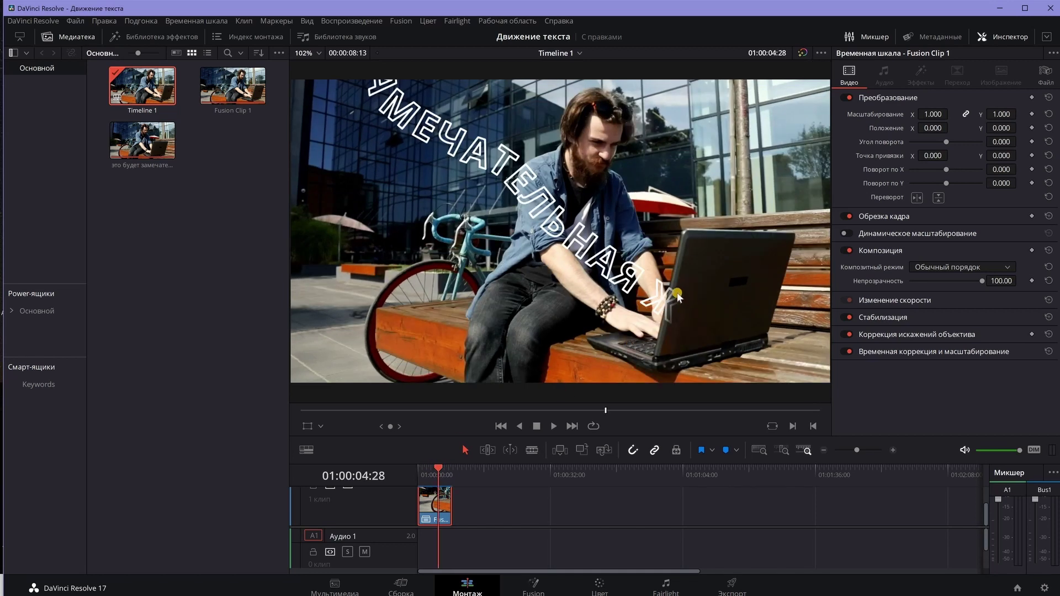